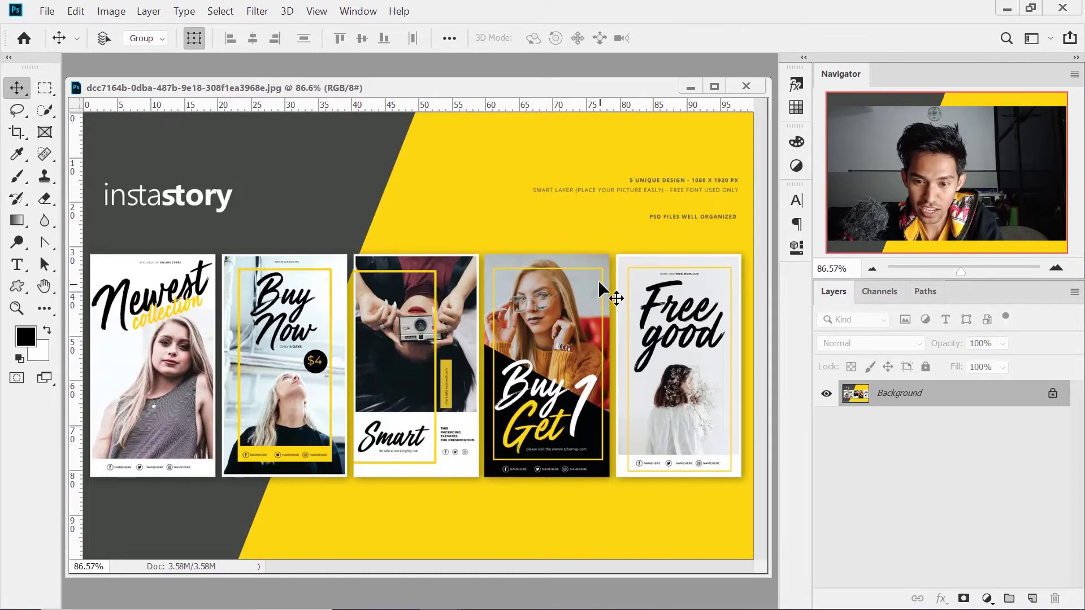
- Examine the story template reference up close, especially the camera and "Buy 1 Get" designs
{"action": "left_click", "coordinate": [1056, 267]}
{"action": "left_click", "coordinate": [1056, 268]}
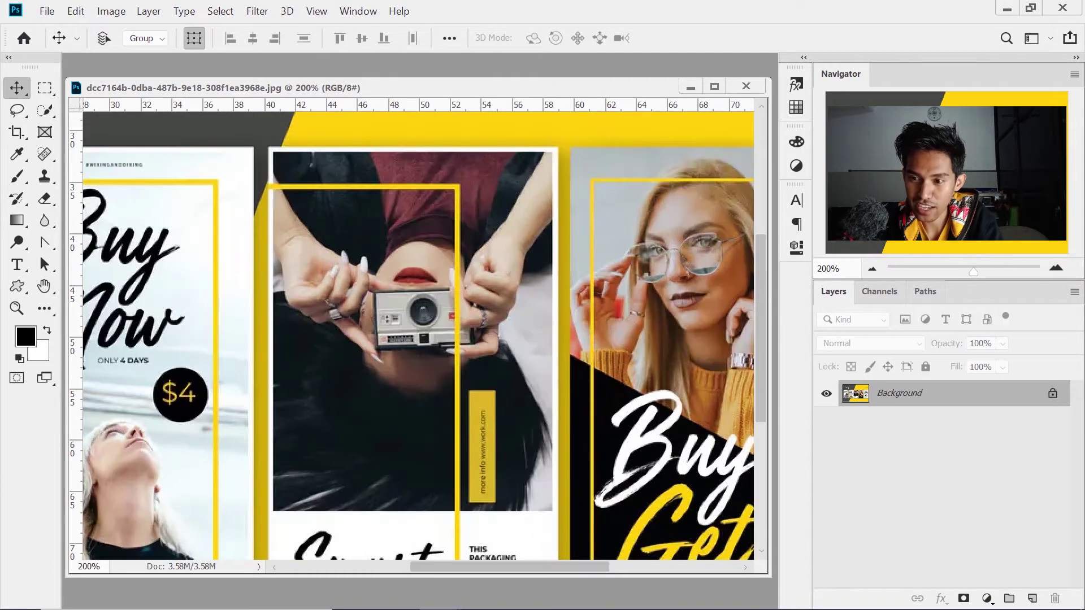
{"action": "scroll", "coordinate": [424, 340], "scroll_direction": "right", "scroll_amount": 5}
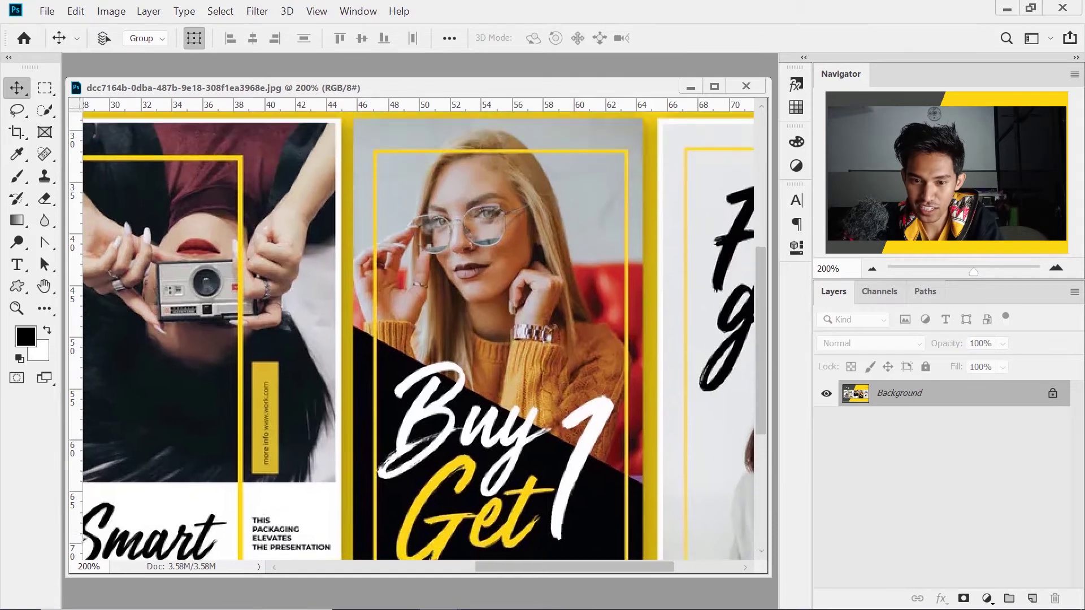
{"action": "key", "text": "ctrl+minus"}
{"action": "key", "text": "ctrl+minus"}
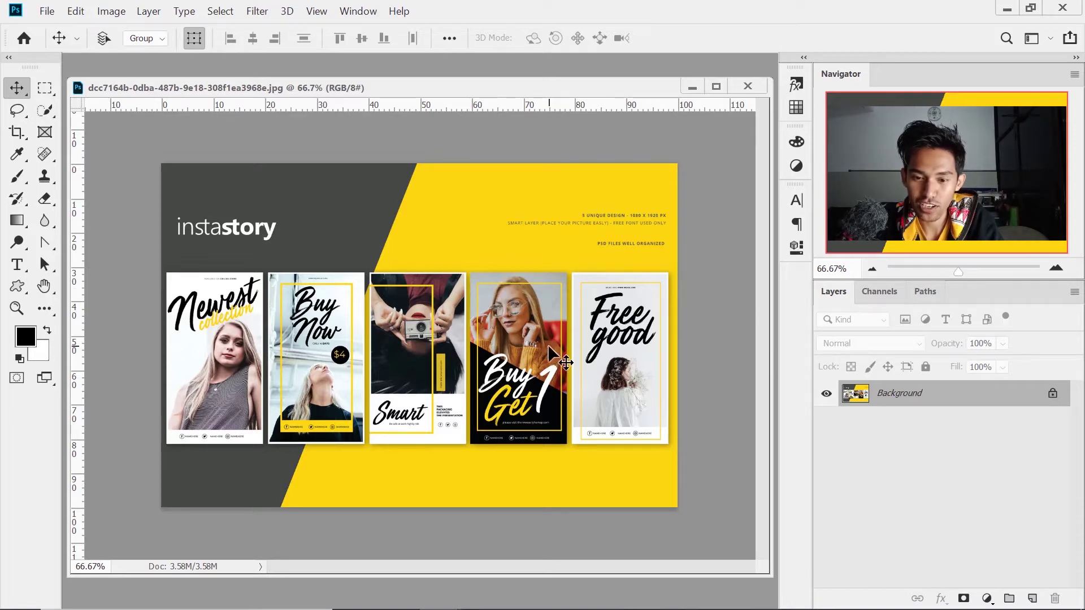
- Create a new portrait document of 1080 × 1920 px at 300 pixels/inch, RGB Color, 8 bit, with a white background
{"action": "left_click", "coordinate": [46, 11]}
{"action": "left_click", "coordinate": [62, 29]}
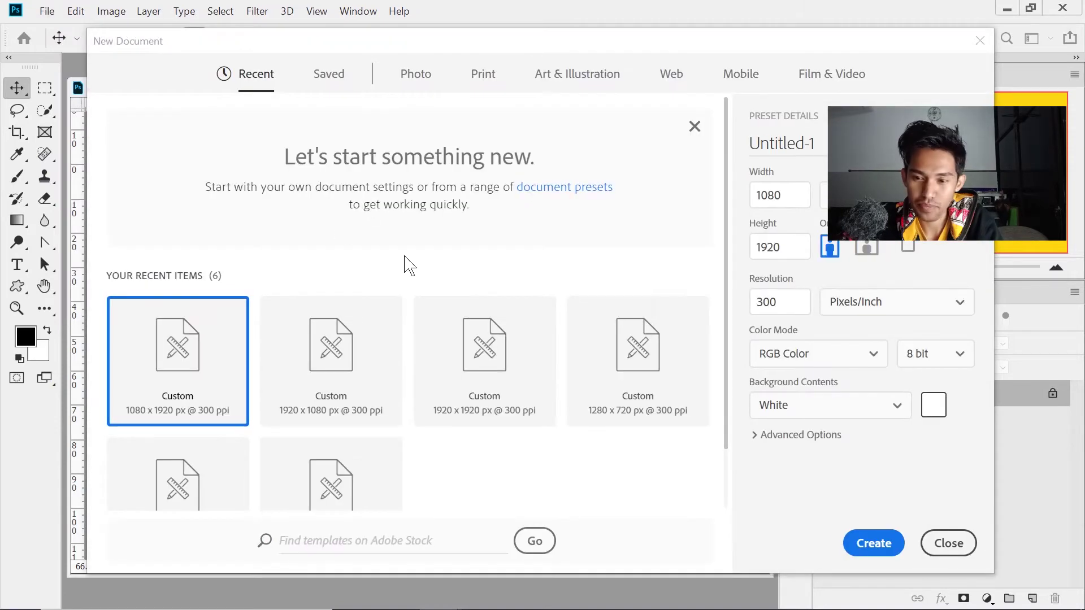
{"action": "left_click_drag", "start_coordinate": [798, 197], "coordinate": [753, 196]}
{"action": "left_click", "coordinate": [793, 196]}
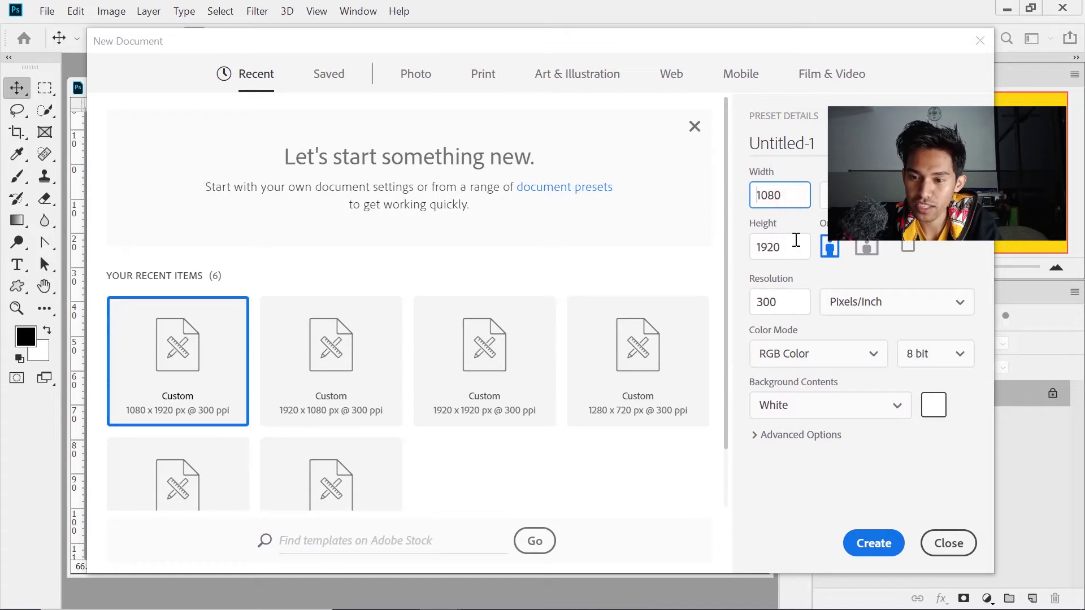
{"action": "left_click_drag", "start_coordinate": [802, 251], "coordinate": [752, 253]}
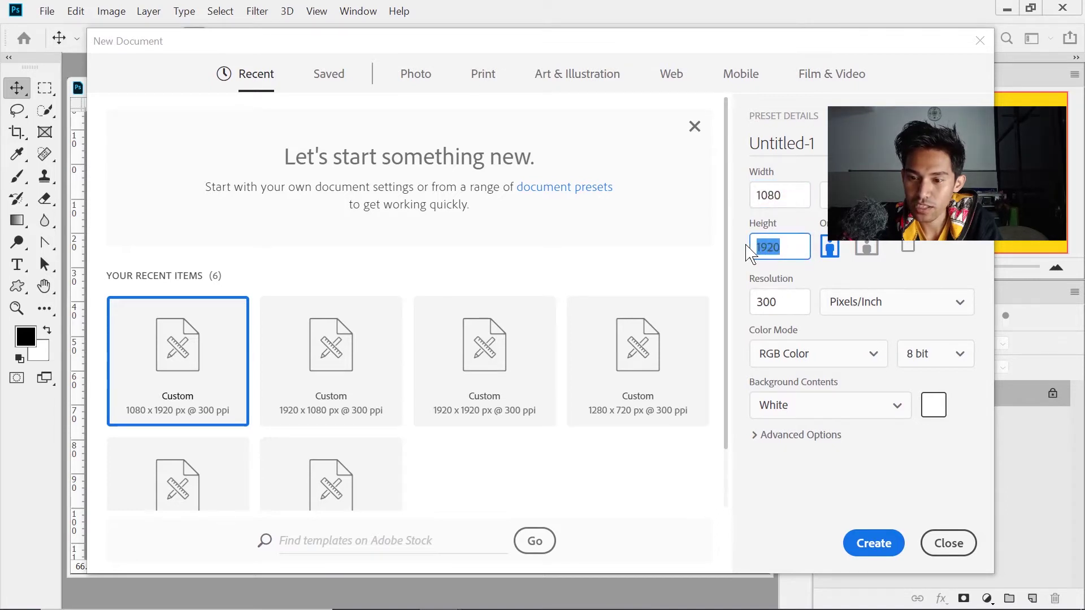
{"action": "left_click", "coordinate": [835, 272]}
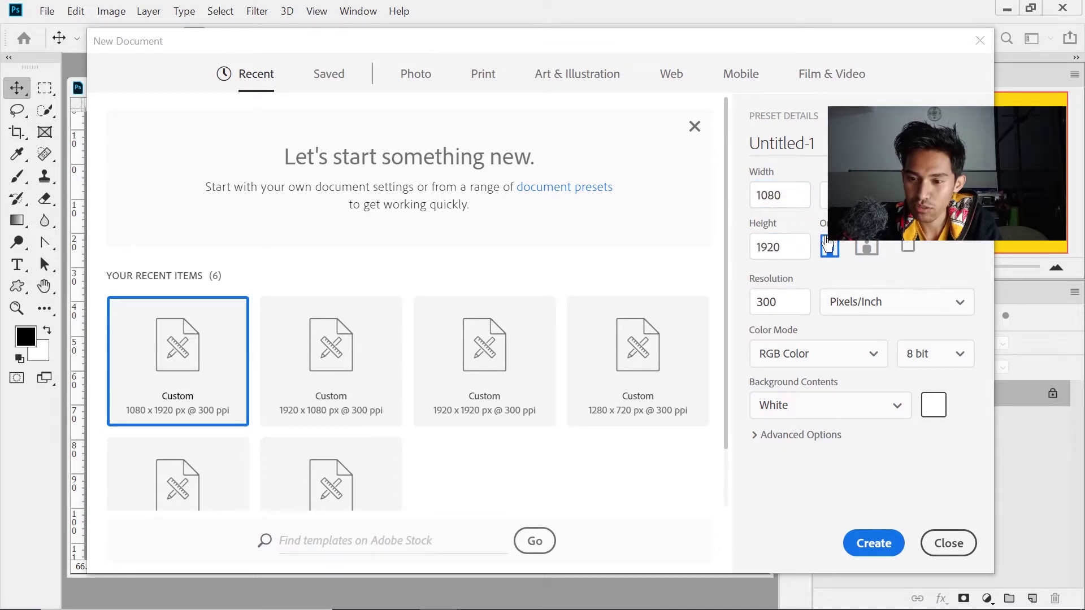
{"action": "left_click_drag", "start_coordinate": [791, 300], "coordinate": [755, 304]}
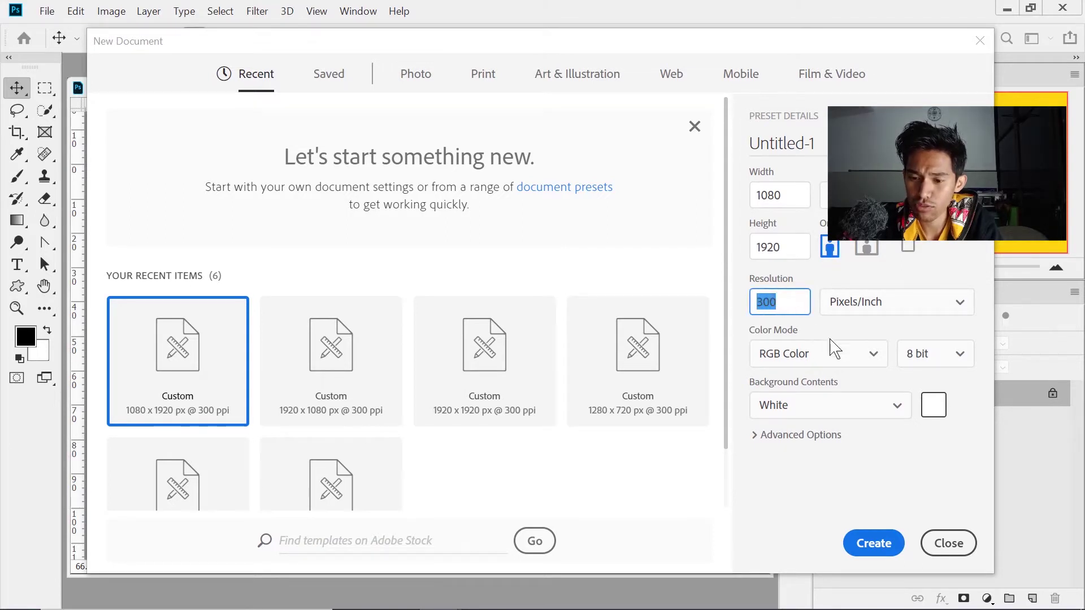
{"action": "left_click", "coordinate": [838, 358]}
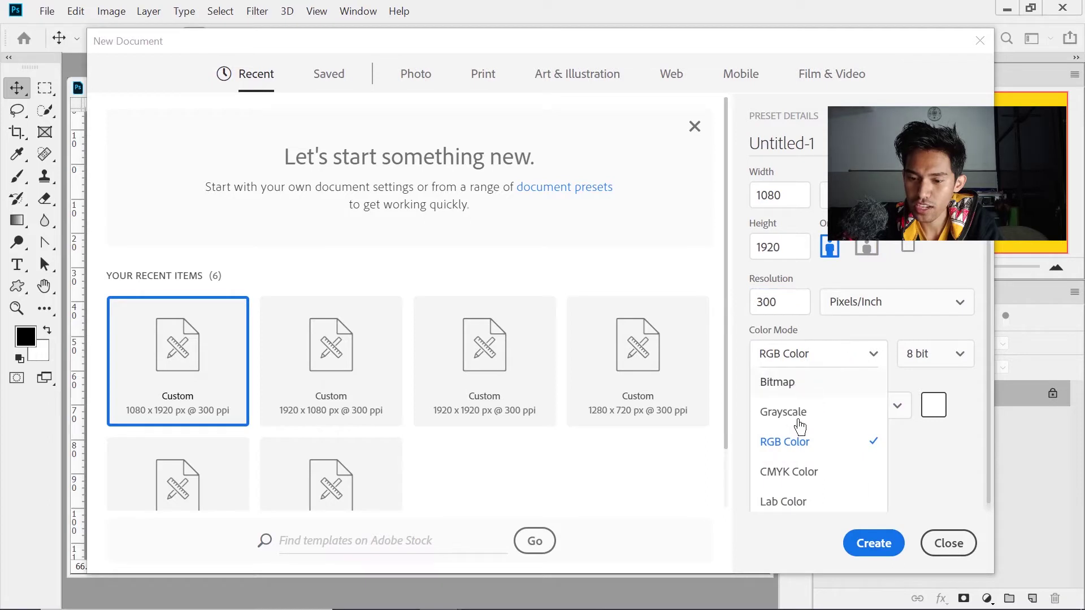
{"action": "left_click", "coordinate": [796, 446]}
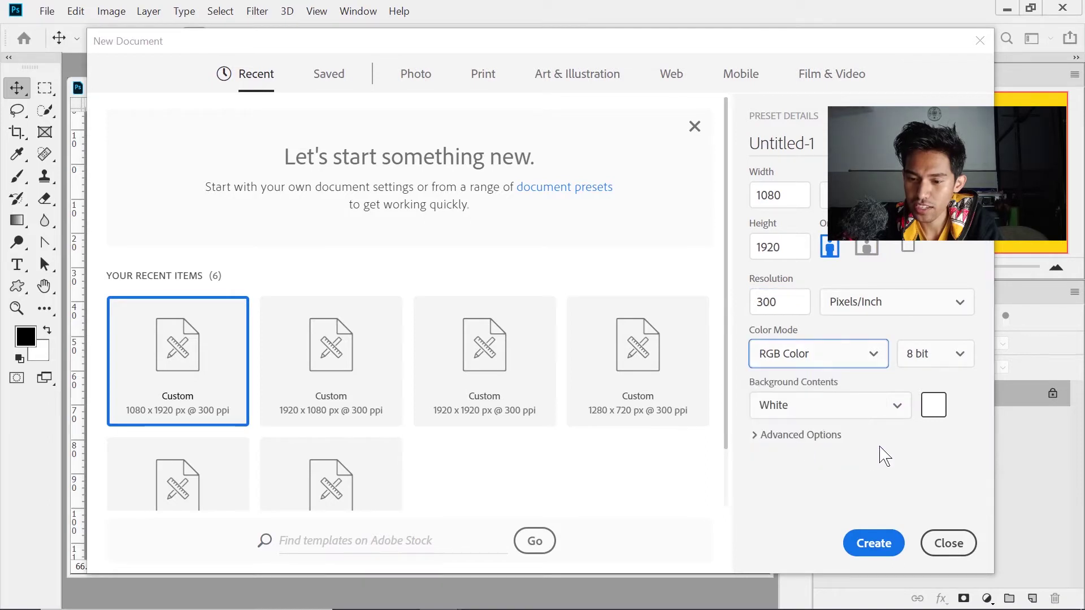
{"action": "left_click", "coordinate": [868, 412]}
{"action": "left_click", "coordinate": [820, 436]}
{"action": "left_click", "coordinate": [813, 435]}
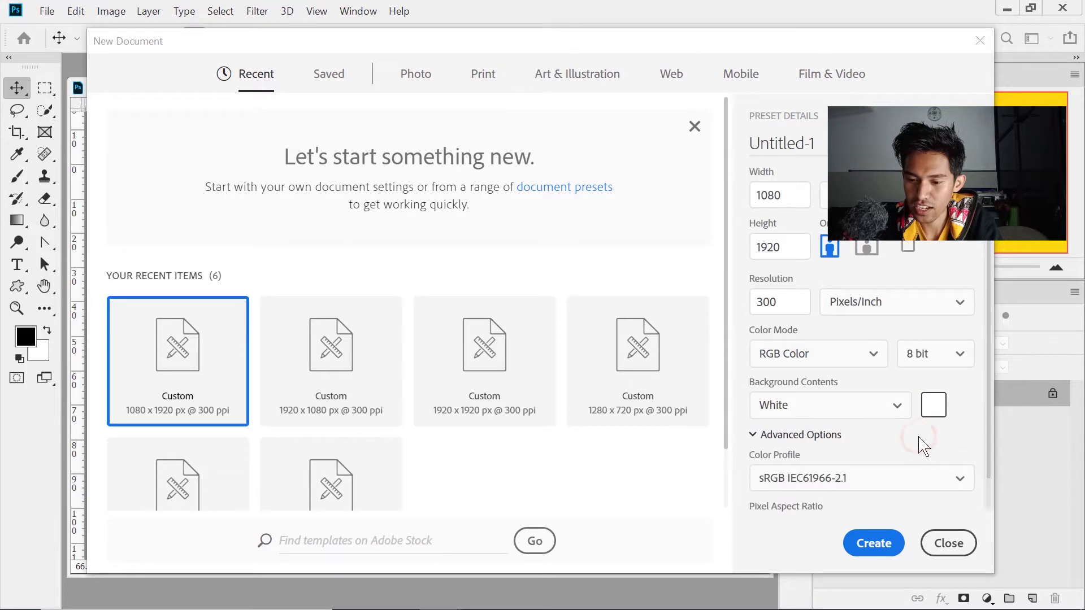
{"action": "left_click", "coordinate": [881, 544]}
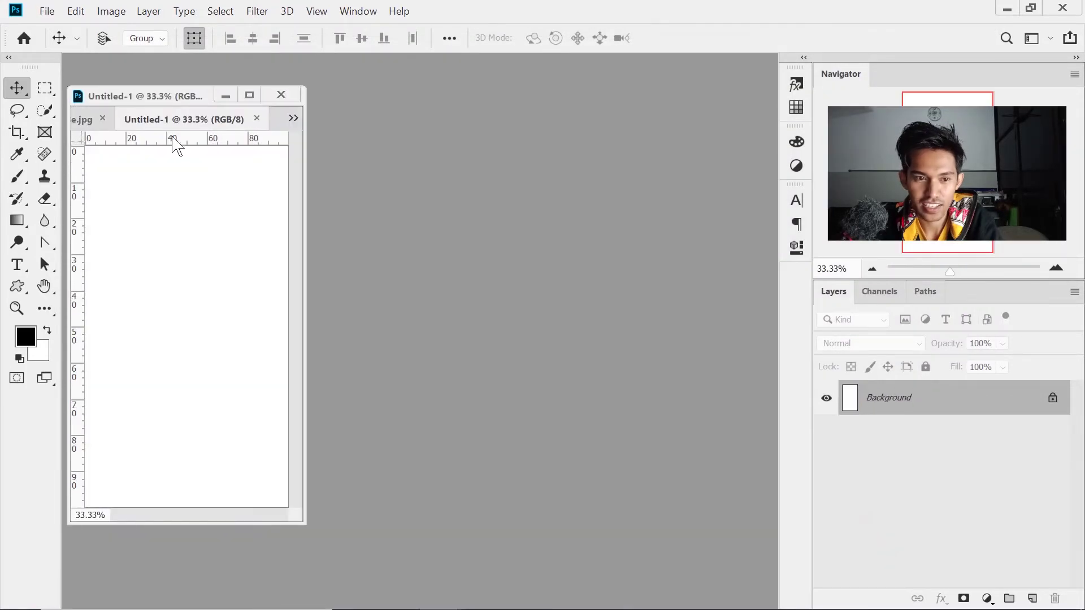
- Separate the new document into its own floating window, fit the reference image to its window, and make the blank document active
{"action": "left_click_drag", "start_coordinate": [169, 119], "coordinate": [412, 119]}
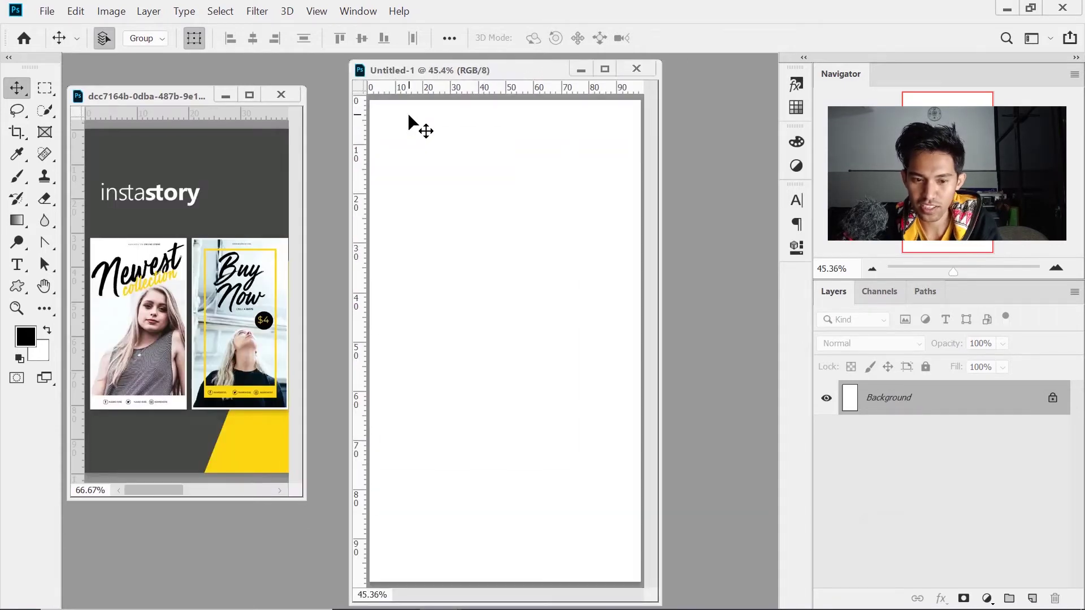
{"action": "left_click", "coordinate": [267, 179]}
{"action": "key", "text": "ctrl+0"}
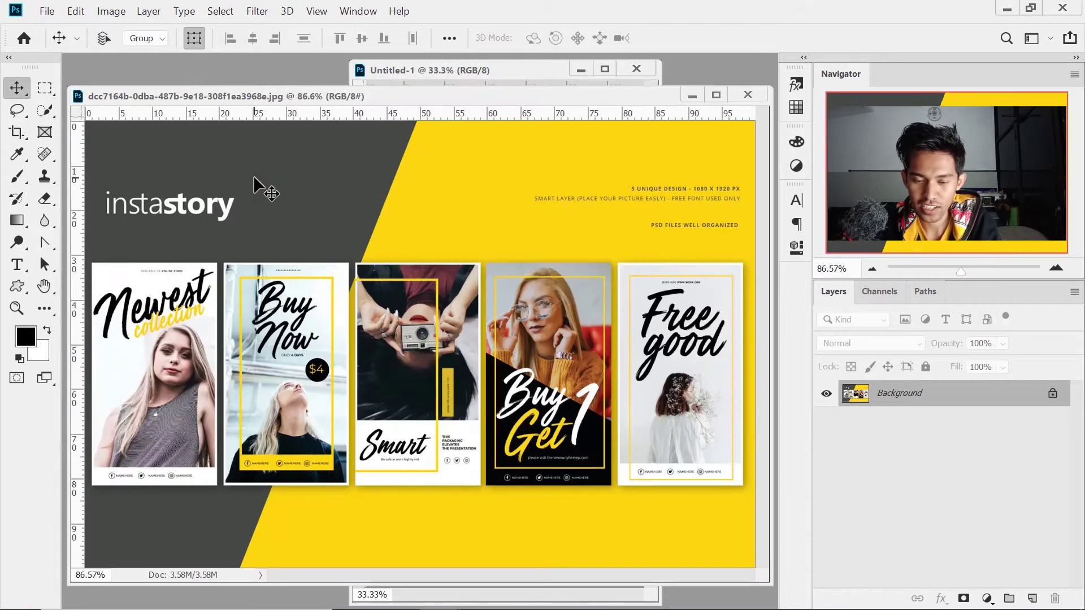
{"action": "left_click", "coordinate": [520, 74]}
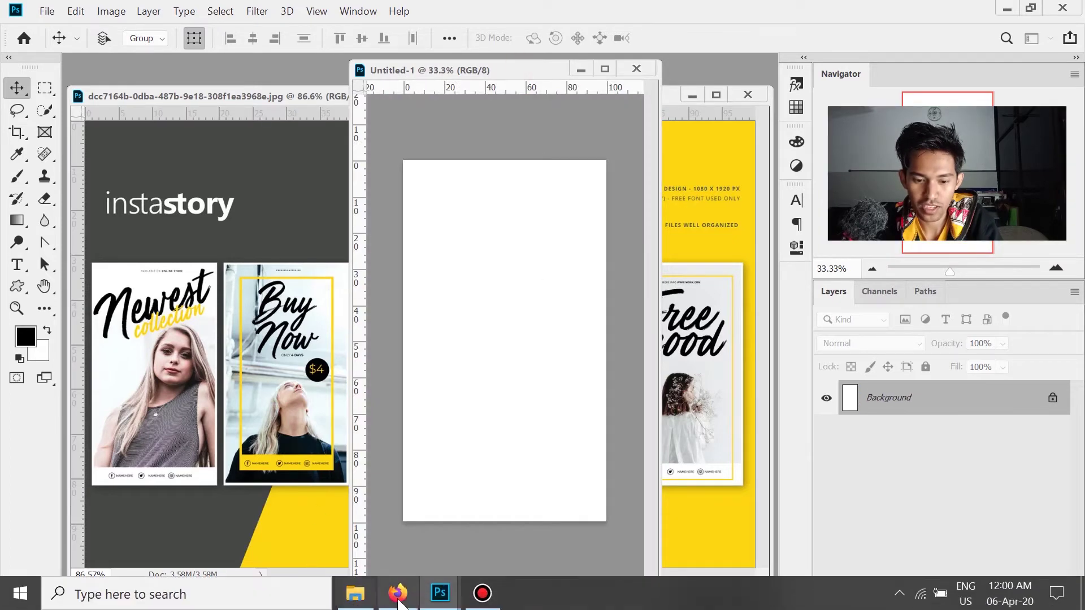
- Switch to Firefox and examine the Pexels page of the fisheye desk photo and its web address
{"action": "left_click", "coordinate": [397, 606]}
{"action": "scroll", "coordinate": [517, 343], "scroll_direction": "down", "scroll_amount": 1}
{"action": "scroll", "coordinate": [517, 343], "scroll_direction": "up", "scroll_amount": 1}
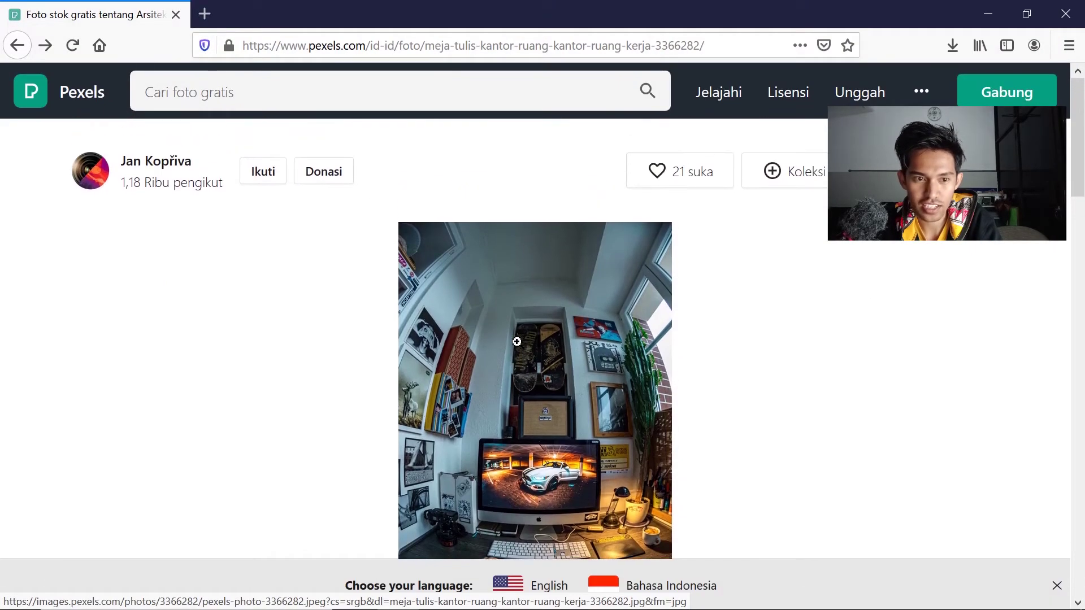
{"action": "left_click_drag", "start_coordinate": [309, 45], "coordinate": [365, 47]}
{"action": "left_click", "coordinate": [403, 158]}
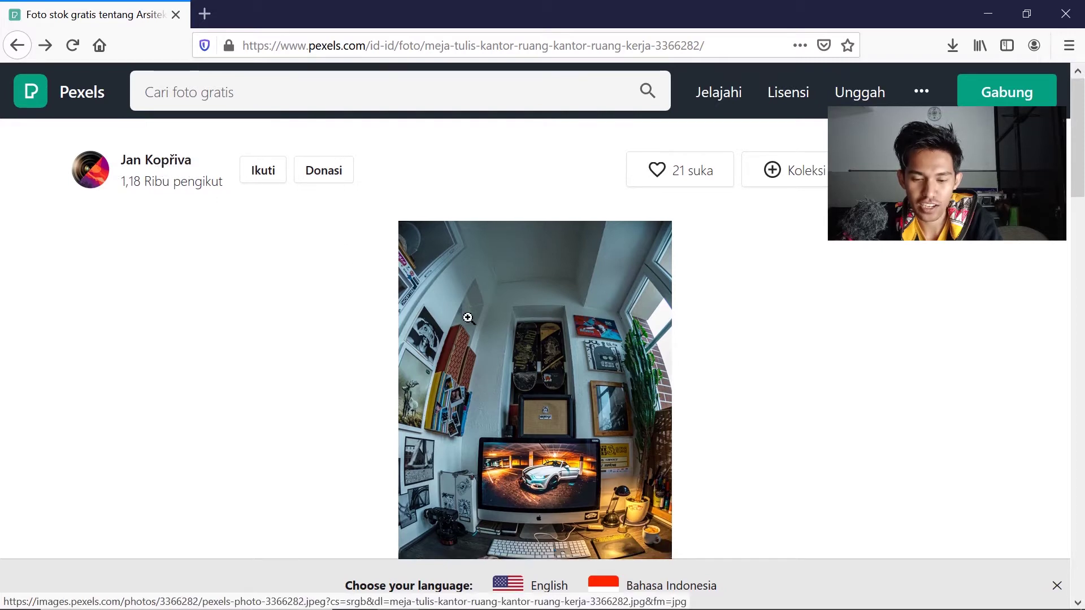
{"action": "scroll", "coordinate": [532, 368], "scroll_direction": "down", "scroll_amount": 2}
{"action": "scroll", "coordinate": [532, 368], "scroll_direction": "up", "scroll_amount": 1}
{"action": "scroll", "coordinate": [532, 369], "scroll_direction": "down", "scroll_amount": 1}
{"action": "scroll", "coordinate": [531, 369], "scroll_direction": "up", "scroll_amount": 1}
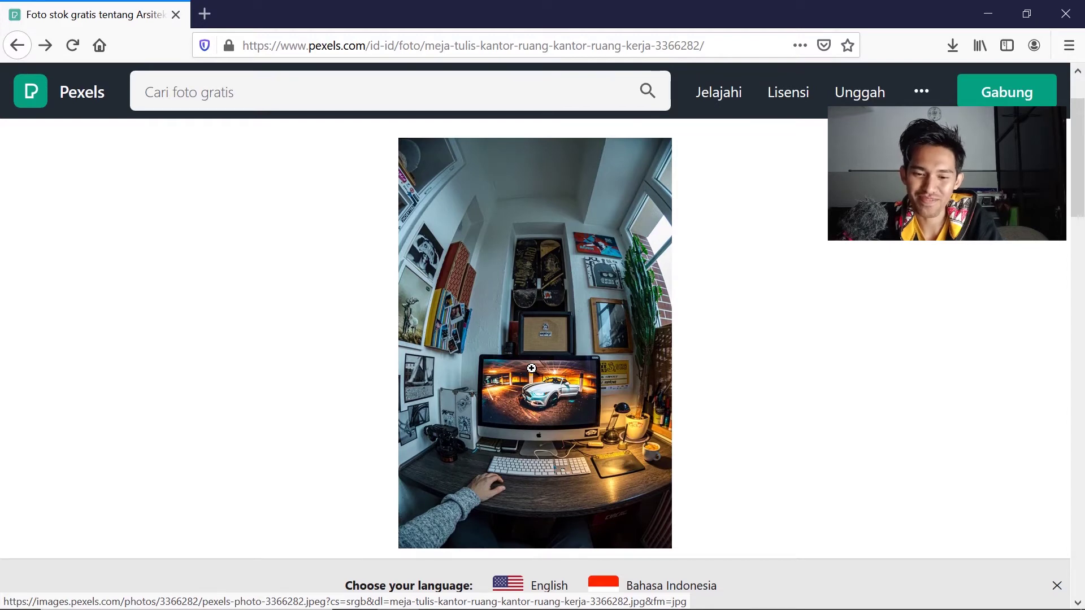
{"action": "scroll", "coordinate": [227, 247], "scroll_direction": "up", "scroll_amount": 1}
- Place the downloaded fisheye desk photo from File Explorer into the blank Photoshop document
{"action": "mouse_move", "coordinate": [354, 598]}
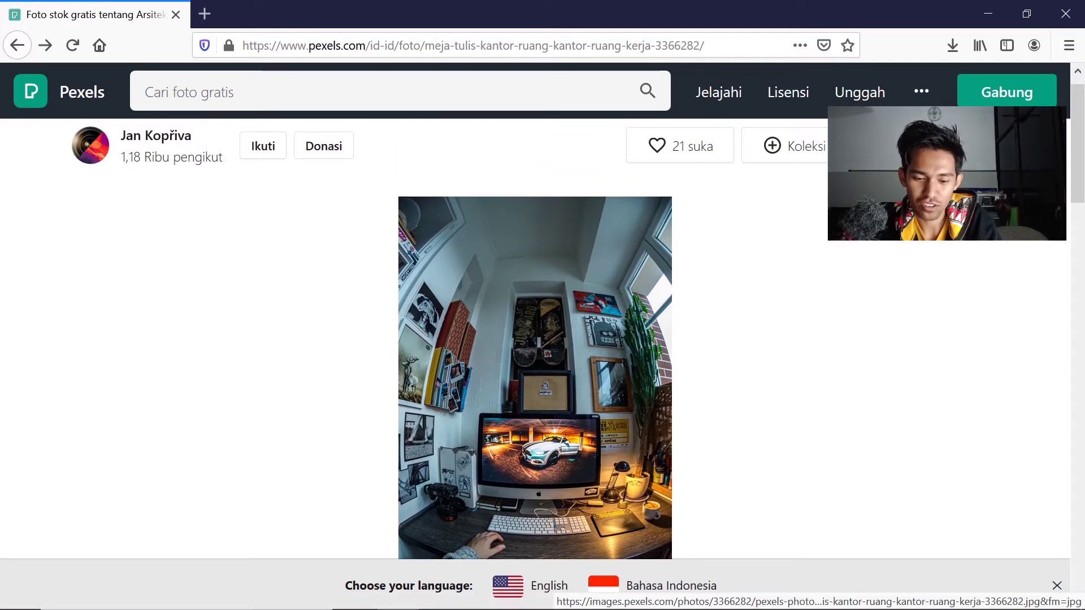
{"action": "left_click", "coordinate": [354, 597]}
{"action": "left_click_drag", "start_coordinate": [378, 192], "coordinate": [497, 268]}
{"action": "key", "text": "alt+Tab"}
{"action": "key", "text": "alt+Tab"}
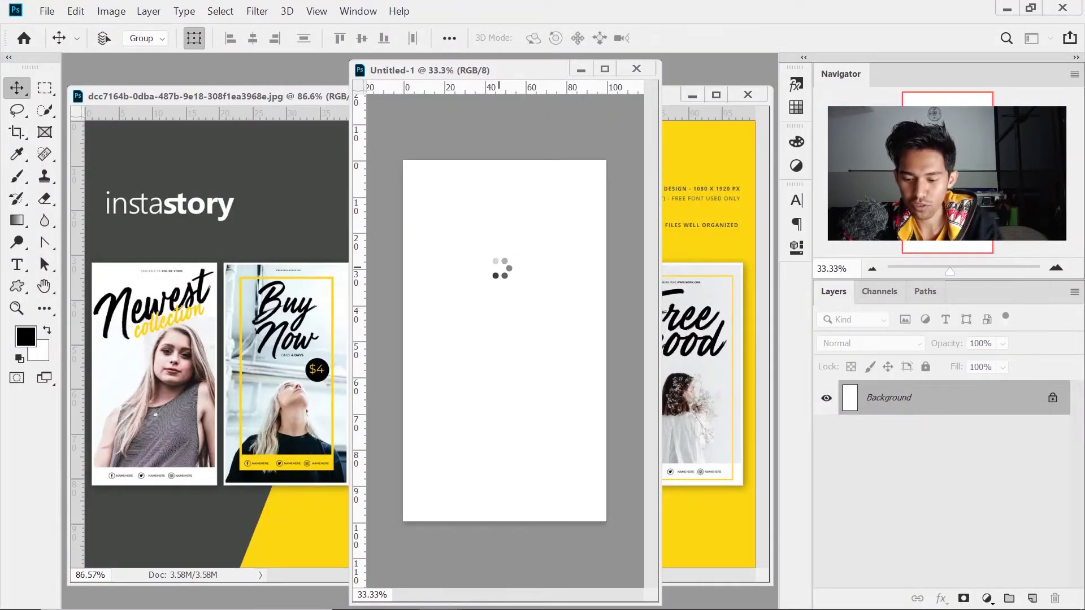
{"action": "key", "text": "Return"}
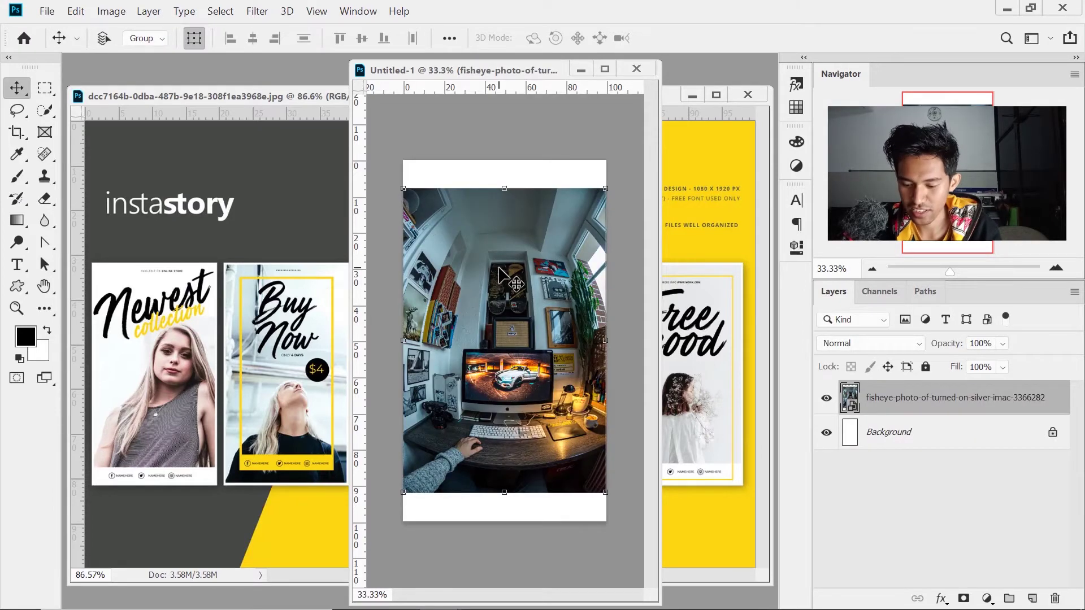
- Move the placed desk photo straight up past the canvas's top edge, leaving the lower part of the canvas white
{"action": "key", "text": "shift+Up"}
{"action": "key", "text": "shift+Up"}
{"action": "key", "text": "shift+Up"}
{"action": "key", "text": "shift+Up"}
{"action": "key", "text": "shift+Up"}
{"action": "key", "text": "shift+Up"}
{"action": "key", "text": "shift+Up"}
{"action": "key", "text": "shift+Up"}
{"action": "key", "text": "shift+Up"}
{"action": "key", "text": "shift+Up"}
{"action": "key", "text": "shift+Up"}
{"action": "key", "text": "shift+Up"}
{"action": "key", "text": "shift+Up"}
{"action": "key", "text": "shift+Up"}
{"action": "key", "text": "shift+Up"}
{"action": "key", "text": "shift+Up"}
{"action": "key", "text": "shift+Up"}
{"action": "key", "text": "shift+Up"}
{"action": "key", "text": "shift+Up"}
{"action": "key", "text": "shift+Up"}
{"action": "key", "text": "shift+Up"}
{"action": "key", "text": "shift+Up"}
{"action": "key", "text": "shift+Up"}
{"action": "key", "text": "shift+Up"}
{"action": "key", "text": "shift+Up"}
{"action": "key", "text": "shift+Up"}
{"action": "key", "text": "shift+Up"}
{"action": "key", "text": "shift+Up"}
{"action": "key", "text": "shift+Up"}
{"action": "key", "text": "shift+Up"}
{"action": "key", "text": "shift+Up"}
{"action": "key", "text": "shift+Up"}
{"action": "key", "text": "shift+Up"}
{"action": "key", "text": "shift+Up"}
{"action": "key", "text": "shift+Up"}
{"action": "key", "text": "shift+Up"}
{"action": "key", "text": "shift+Up"}
{"action": "key", "text": "shift+Up"}
{"action": "key", "text": "shift+Up"}
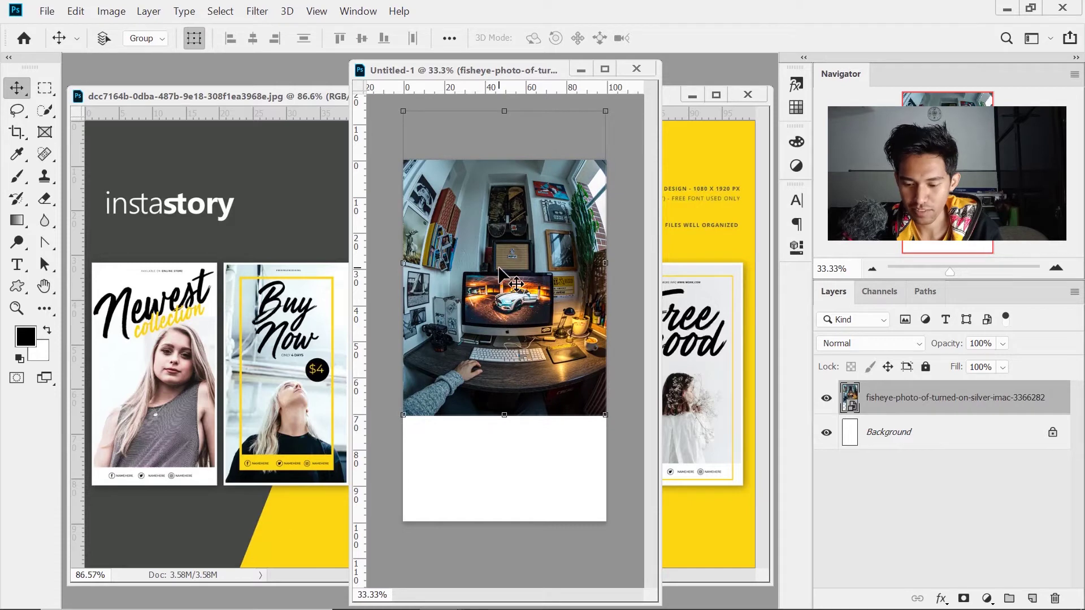
- Draw a black rectangle of about 1210 × 1141 px with no stroke over the lower part of the canvas, extending past its edges
{"action": "left_click", "coordinate": [691, 146]}
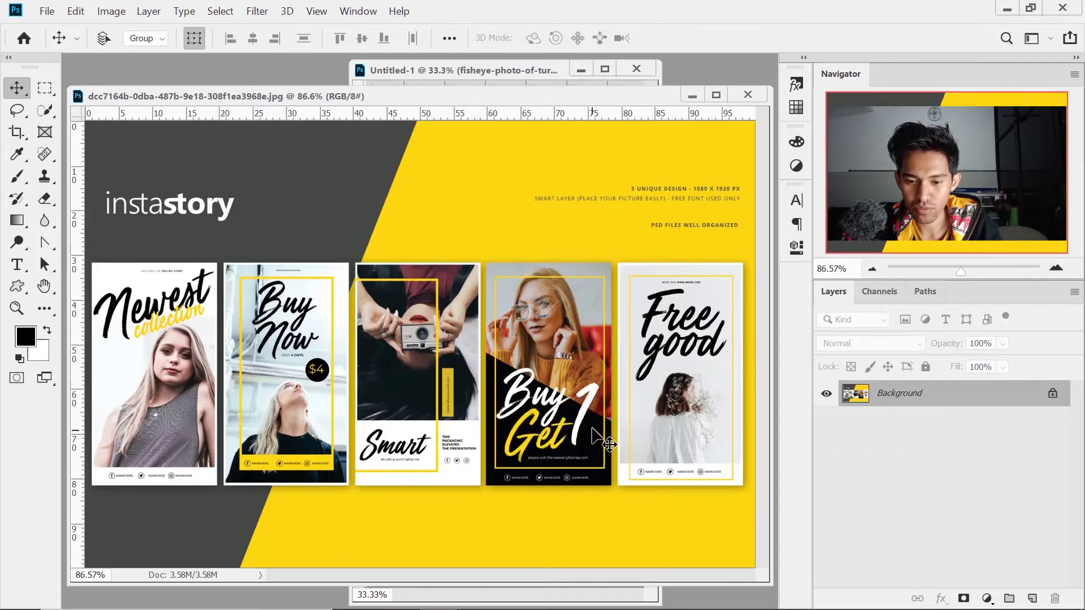
{"action": "left_click", "coordinate": [539, 70]}
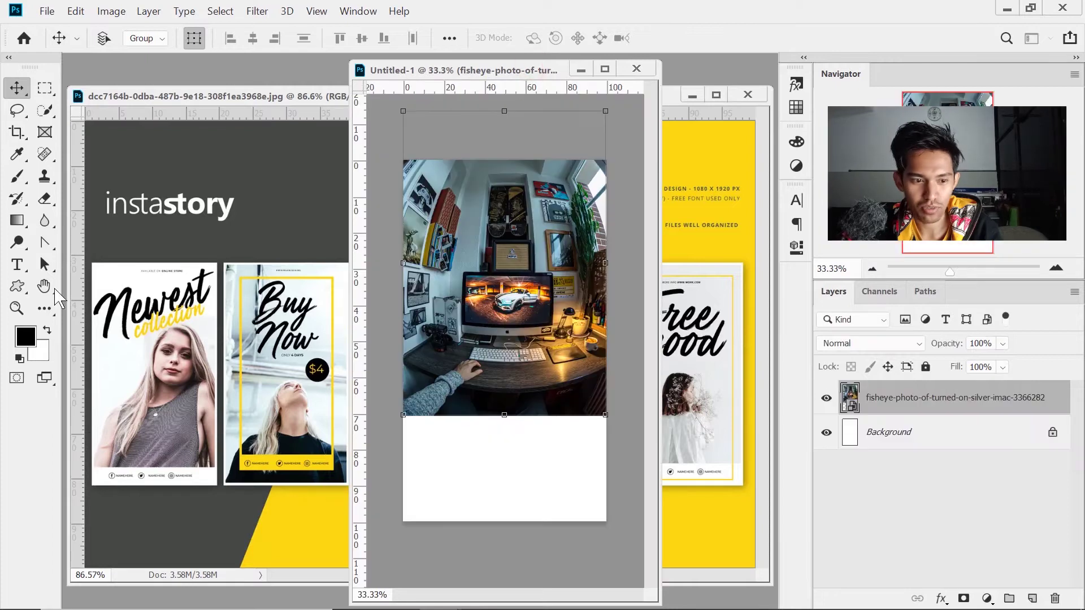
{"action": "left_click", "coordinate": [16, 289]}
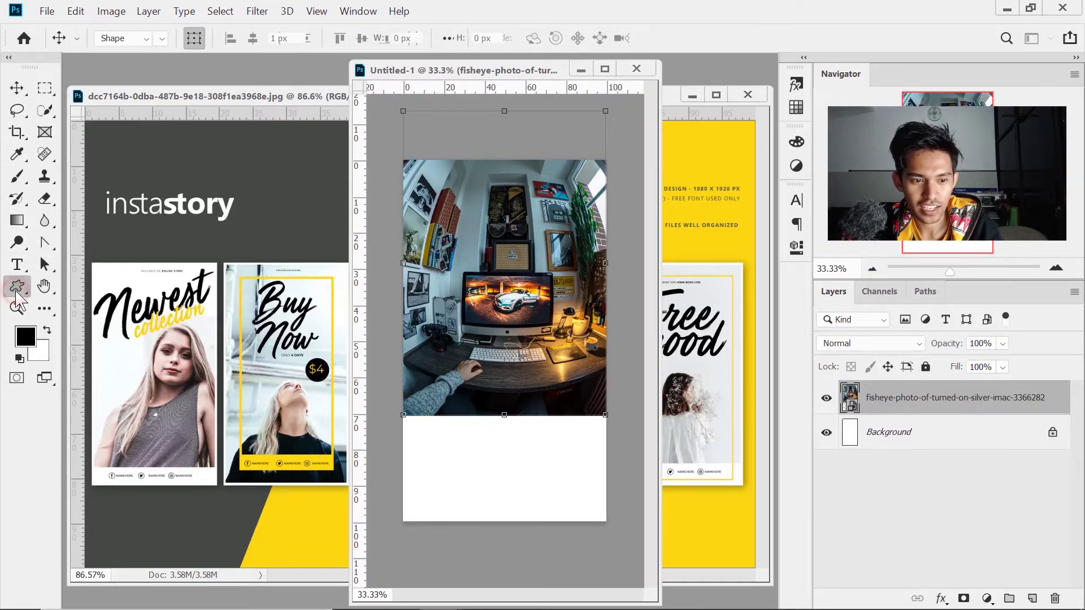
{"action": "right_click", "coordinate": [17, 289]}
{"action": "left_click", "coordinate": [91, 283]}
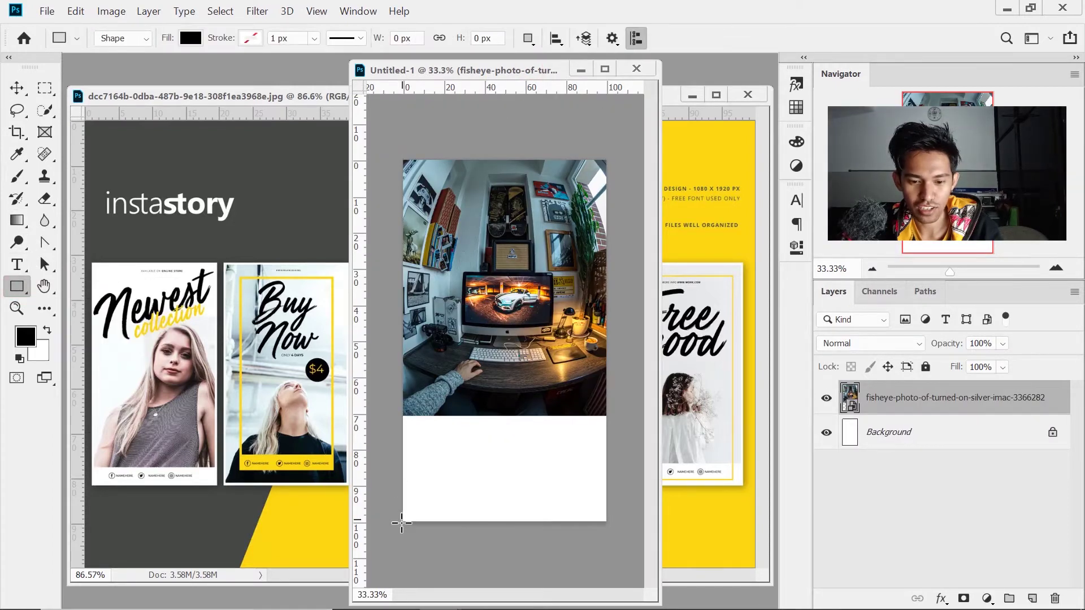
{"action": "left_click_drag", "start_coordinate": [390, 537], "coordinate": [617, 323]}
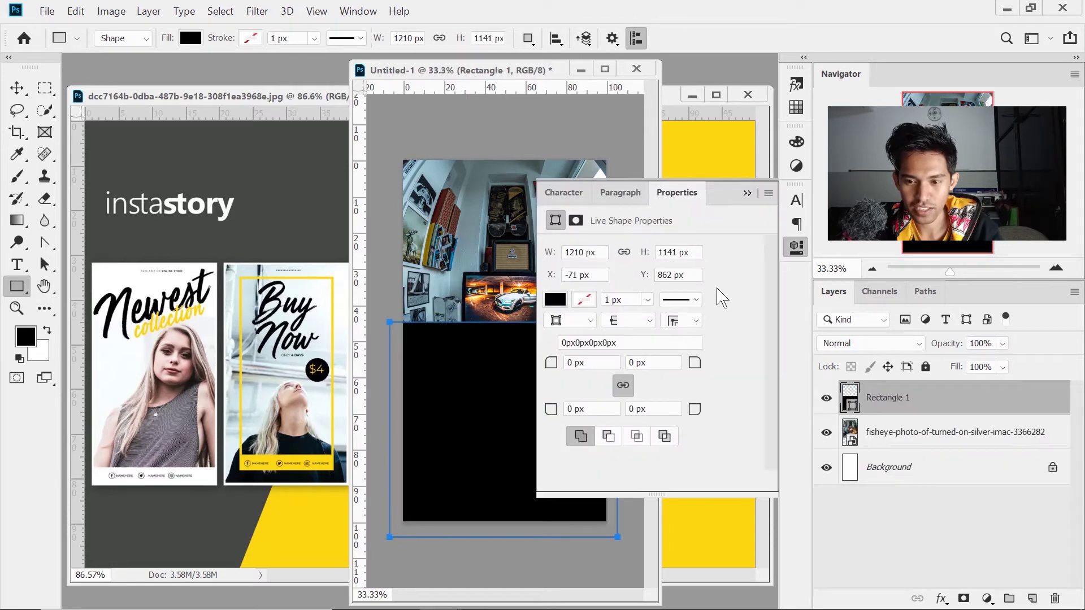
{"action": "left_click", "coordinate": [747, 193]}
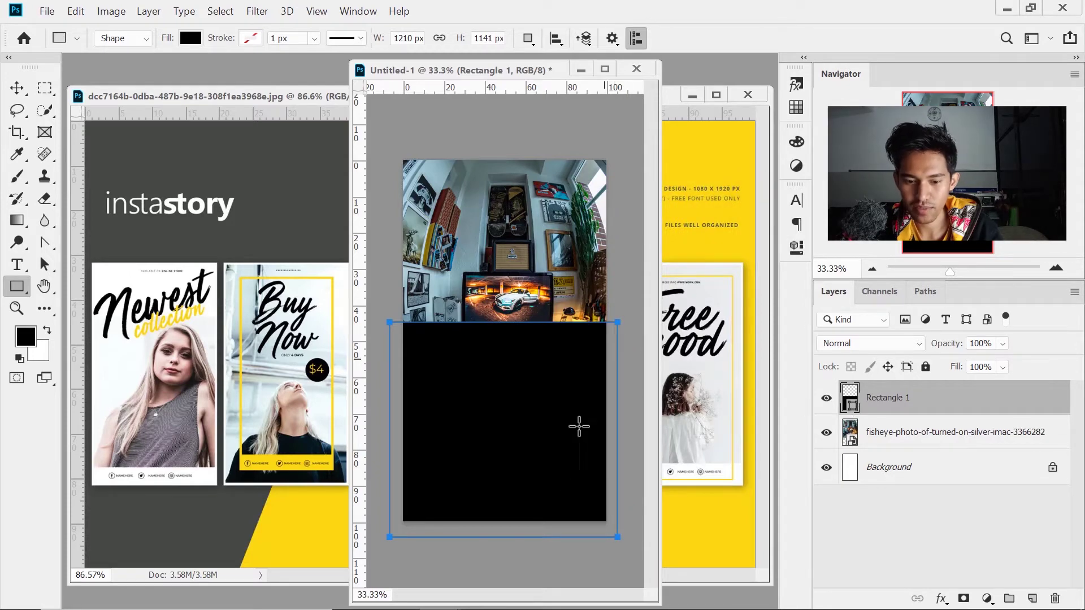
- Resize the black rectangle so its bottom and both sides align with the canvas edges
{"action": "left_click", "coordinate": [17, 88]}
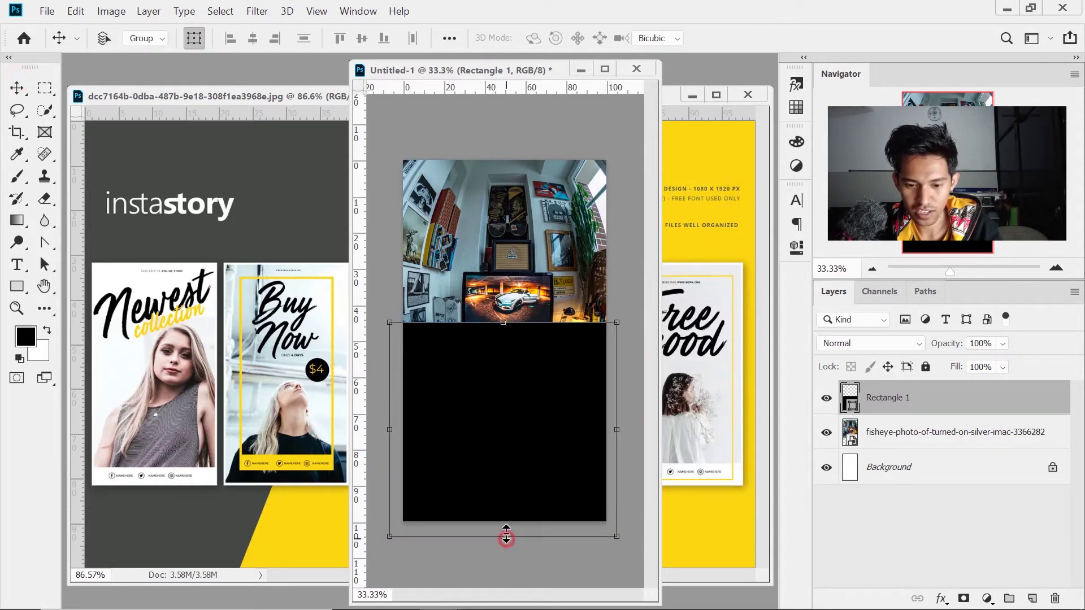
{"action": "left_click_drag", "start_coordinate": [506, 537], "coordinate": [506, 520]}
{"action": "left_click_drag", "start_coordinate": [390, 429], "coordinate": [403, 424]}
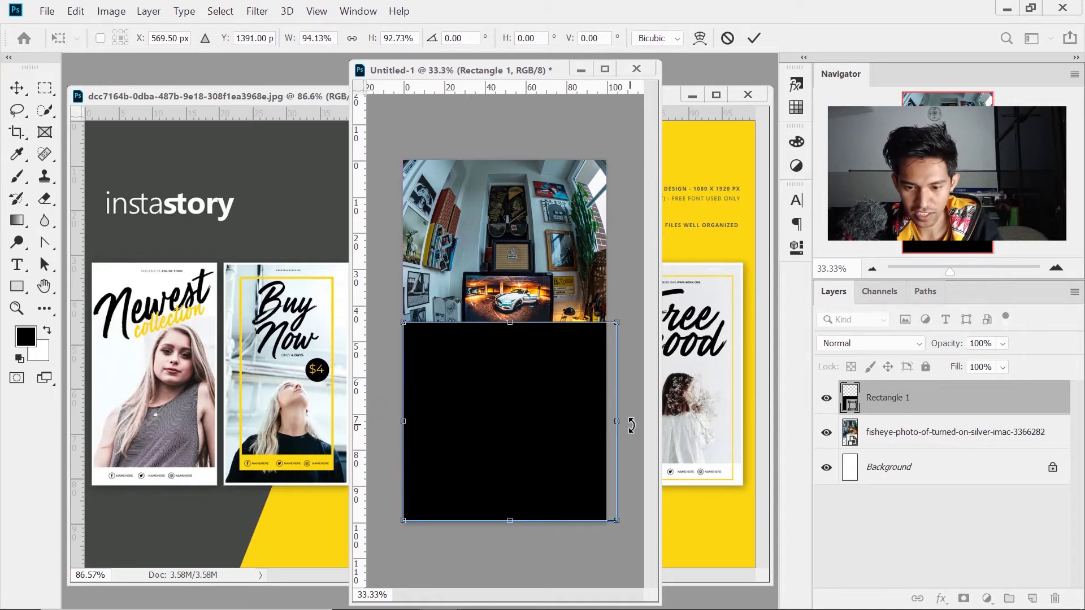
{"action": "left_click_drag", "start_coordinate": [624, 421], "coordinate": [611, 421]}
{"action": "key", "text": "Return"}
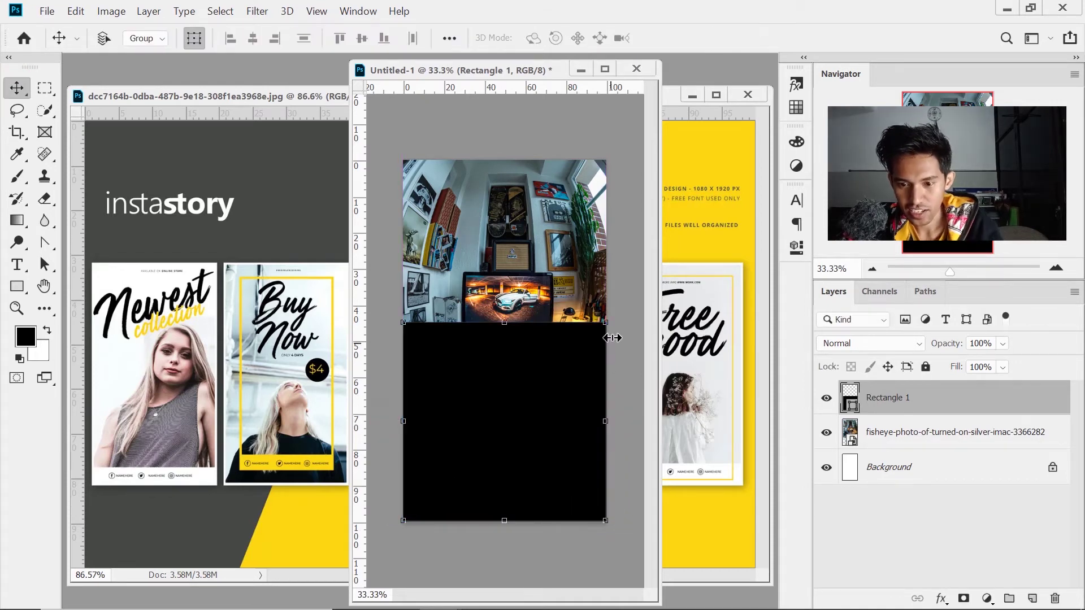
- Lower the black rectangle's upper-right corner point to about half the shape's height, giving it a diagonal top edge like the reference
{"action": "left_click_drag", "start_coordinate": [544, 72], "coordinate": [371, 85]}
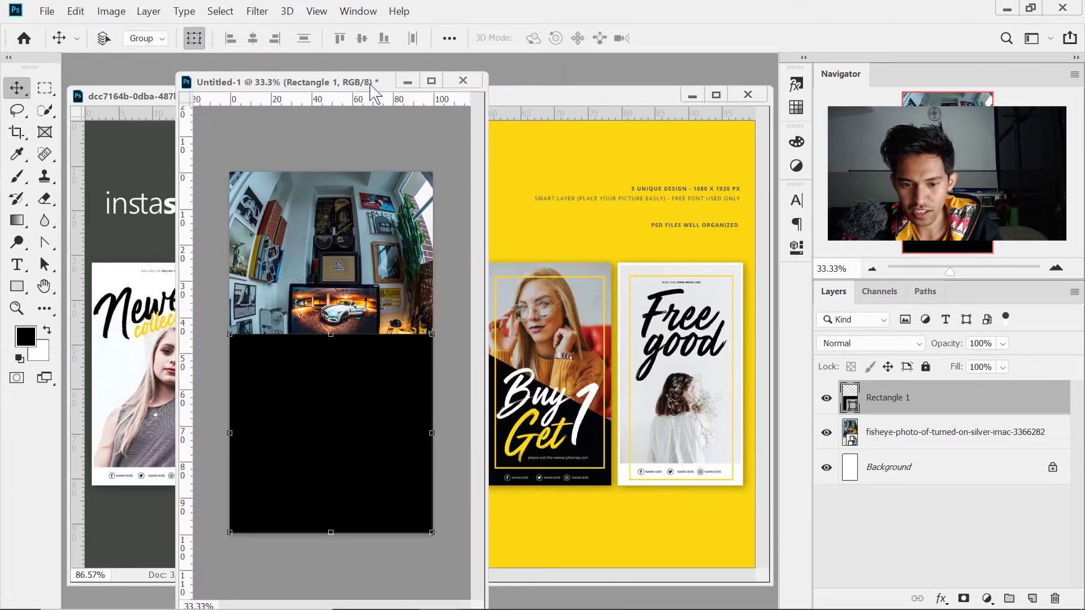
{"action": "left_click", "coordinate": [47, 243]}
{"action": "left_click", "coordinate": [434, 334]}
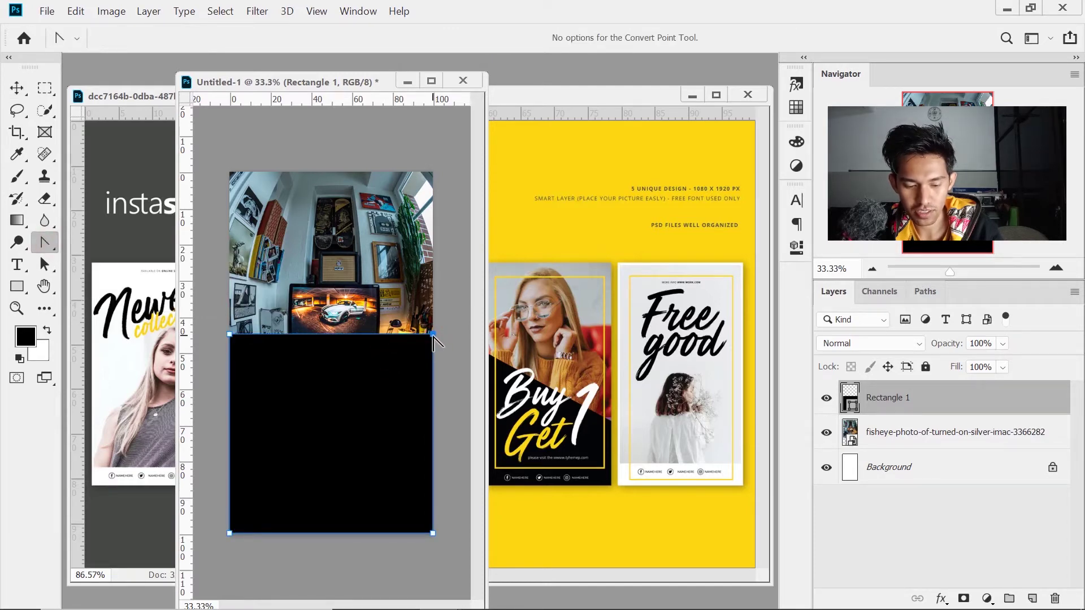
{"action": "left_click_drag", "start_coordinate": [434, 334], "coordinate": [467, 390]}
{"action": "left_click_drag", "start_coordinate": [434, 333], "coordinate": [455, 366]}
{"action": "key", "text": "ctrl+z"}
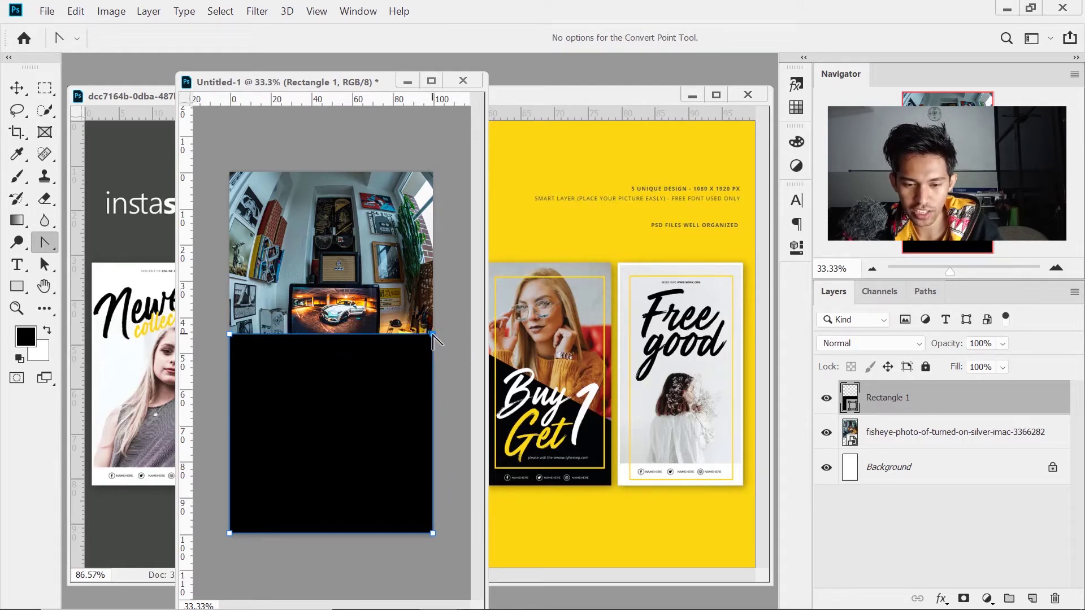
{"action": "left_click_drag", "start_coordinate": [433, 334], "coordinate": [437, 433]}
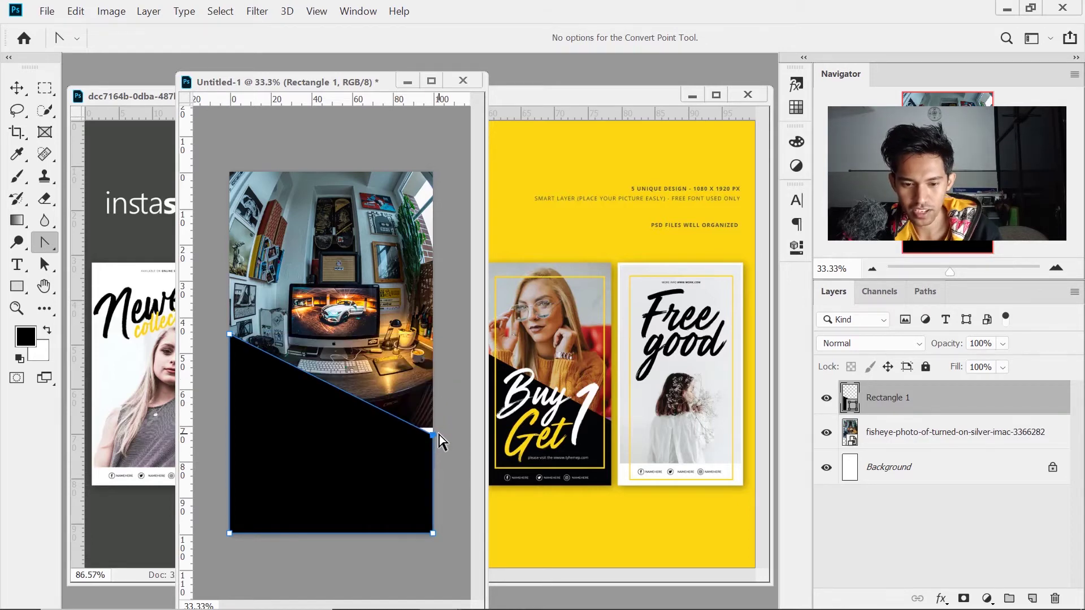
- Move the desk photo straight down until it covers the white gap beside the black shape's diagonal edge
{"action": "left_click", "coordinate": [911, 432]}
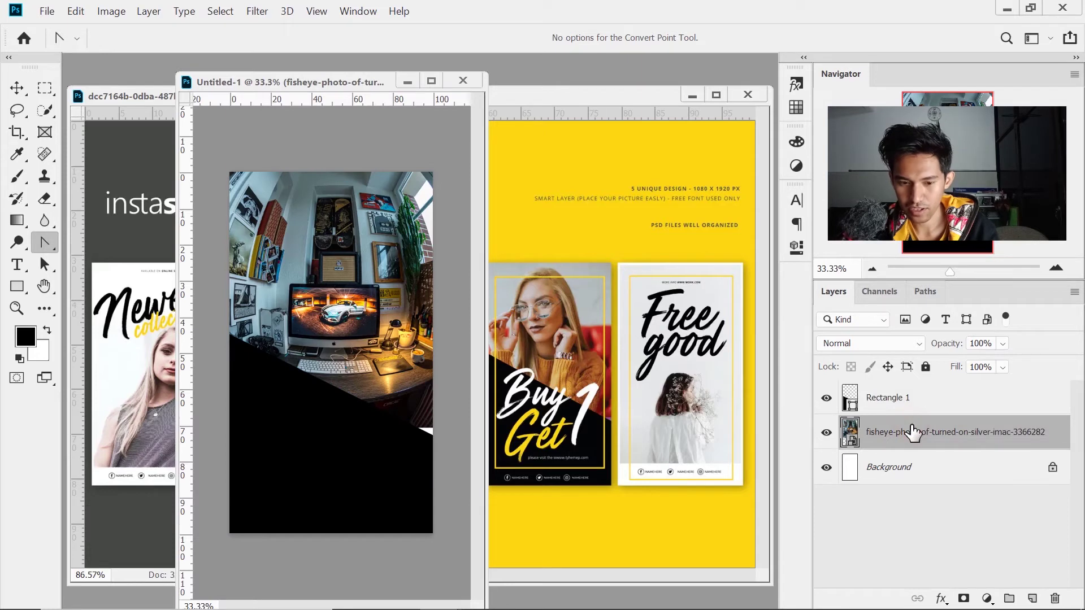
{"action": "key", "text": "v"}
{"action": "key", "text": "shift+Down"}
{"action": "key", "text": "shift+Down"}
{"action": "key", "text": "shift+Down"}
{"action": "key", "text": "shift+Down"}
{"action": "key", "text": "shift+Down"}
{"action": "key", "text": "shift+Down"}
{"action": "key", "text": "shift+Down"}
{"action": "key", "text": "shift+Down"}
{"action": "key", "text": "shift+Down"}
{"action": "key", "text": "shift+Down"}
{"action": "key", "text": "shift+Down"}
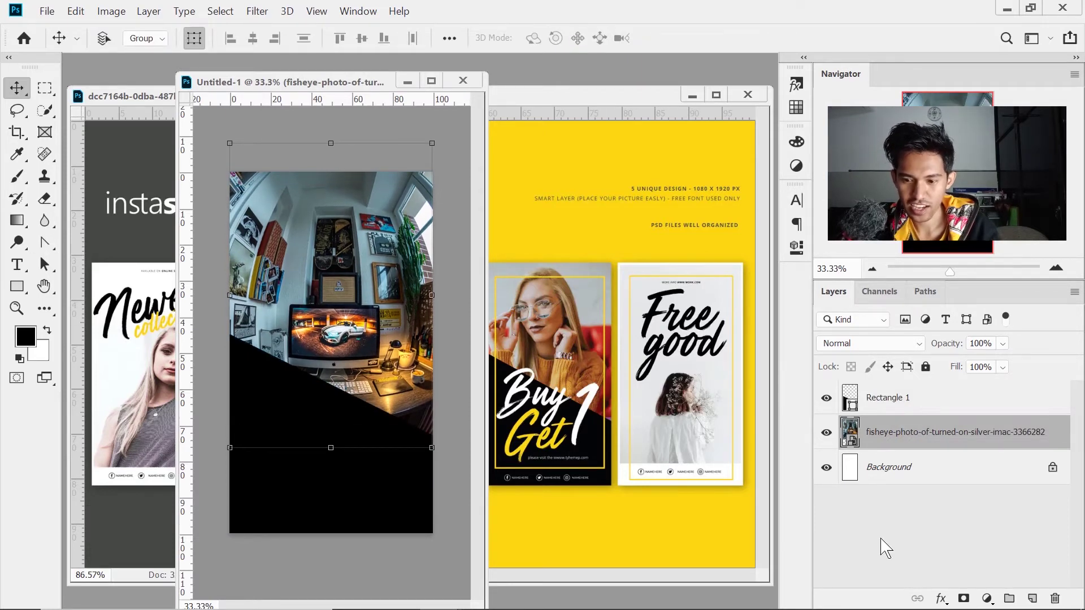
{"action": "left_click", "coordinate": [887, 525]}
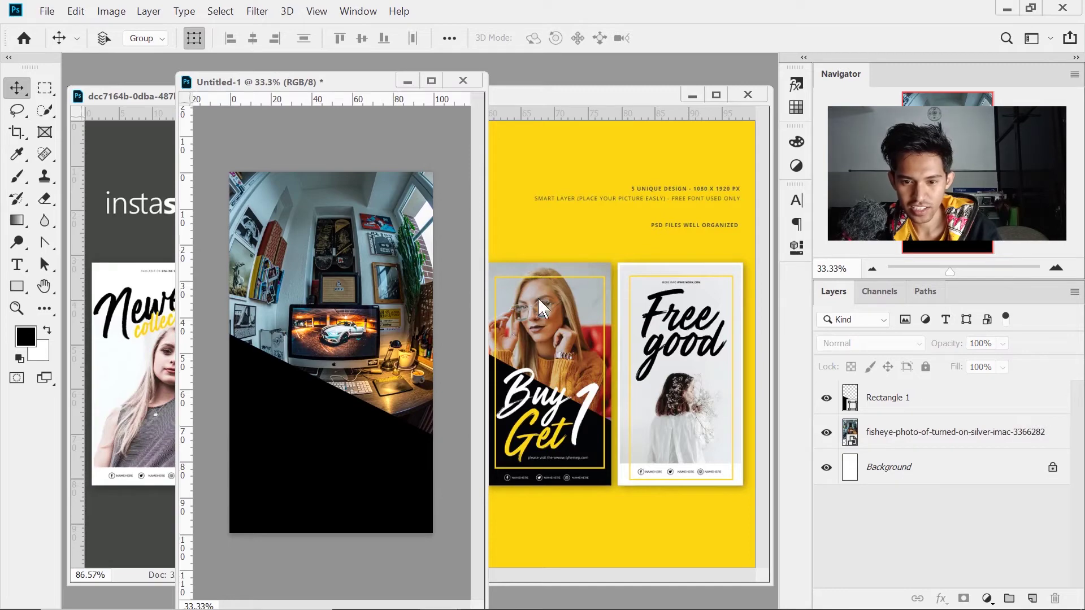
- Draw a Square Thin Frame custom shape of about 241 × 241 px near the canvas's upper-left corner, using the reference's yellow border as guide
{"action": "left_click", "coordinate": [514, 281]}
{"action": "key", "text": "ctrl+plus"}
{"action": "key", "text": "ctrl+plus"}
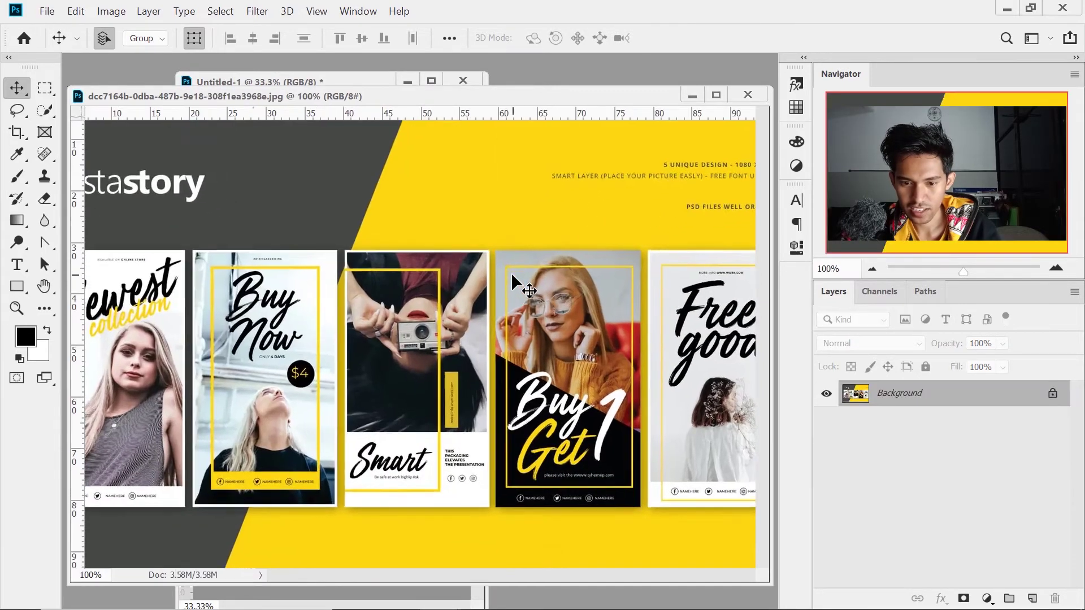
{"action": "left_click_drag", "start_coordinate": [597, 230], "coordinate": [518, 198]}
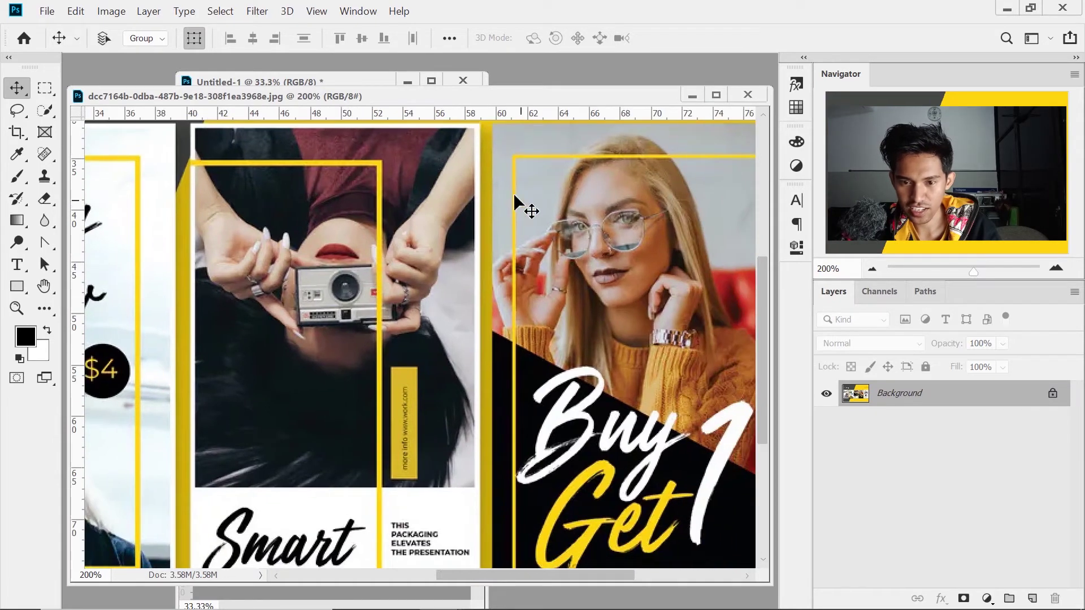
{"action": "left_click", "coordinate": [351, 85]}
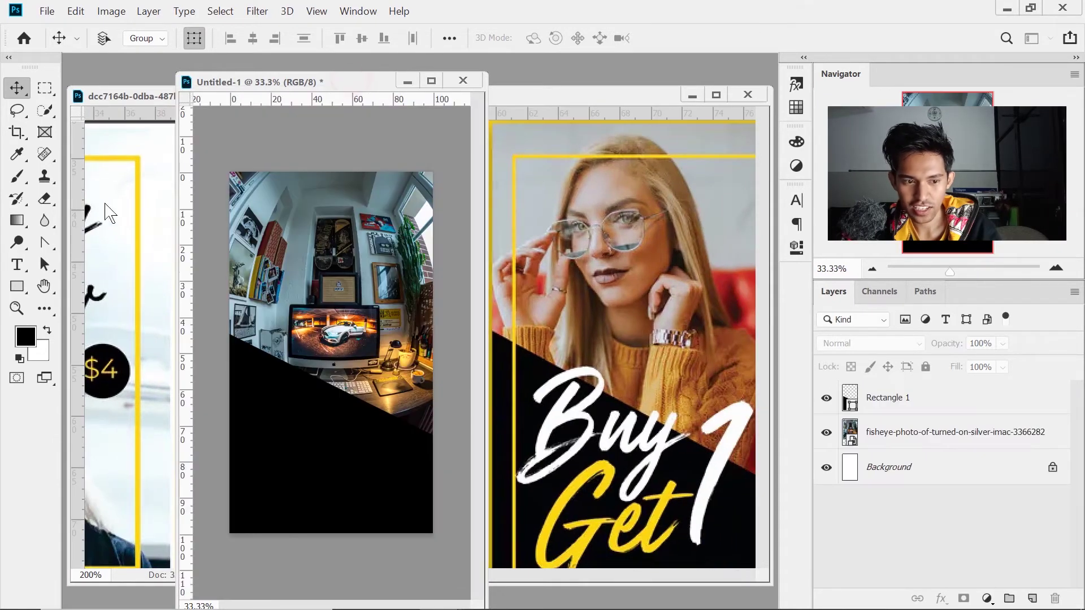
{"action": "left_click", "coordinate": [17, 286]}
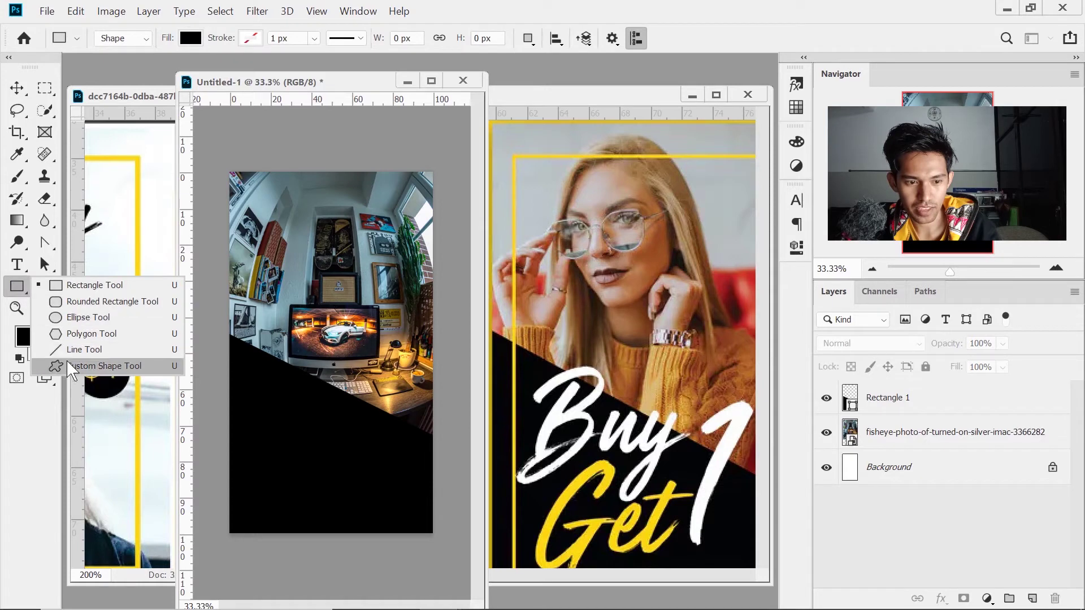
{"action": "left_click", "coordinate": [107, 366]}
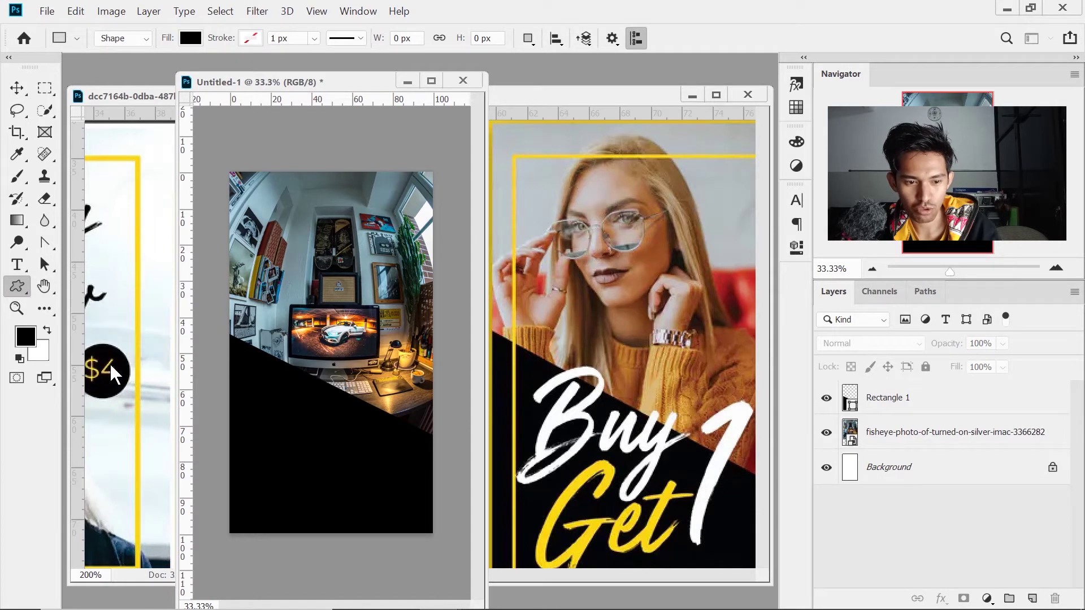
{"action": "left_click", "coordinate": [688, 39]}
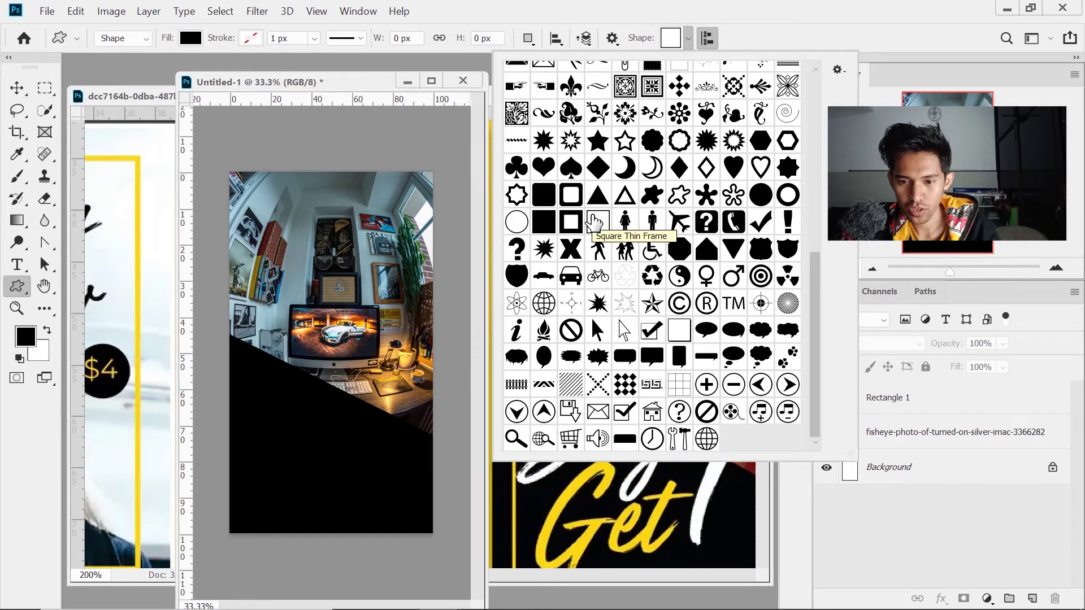
{"action": "left_click", "coordinate": [592, 220]}
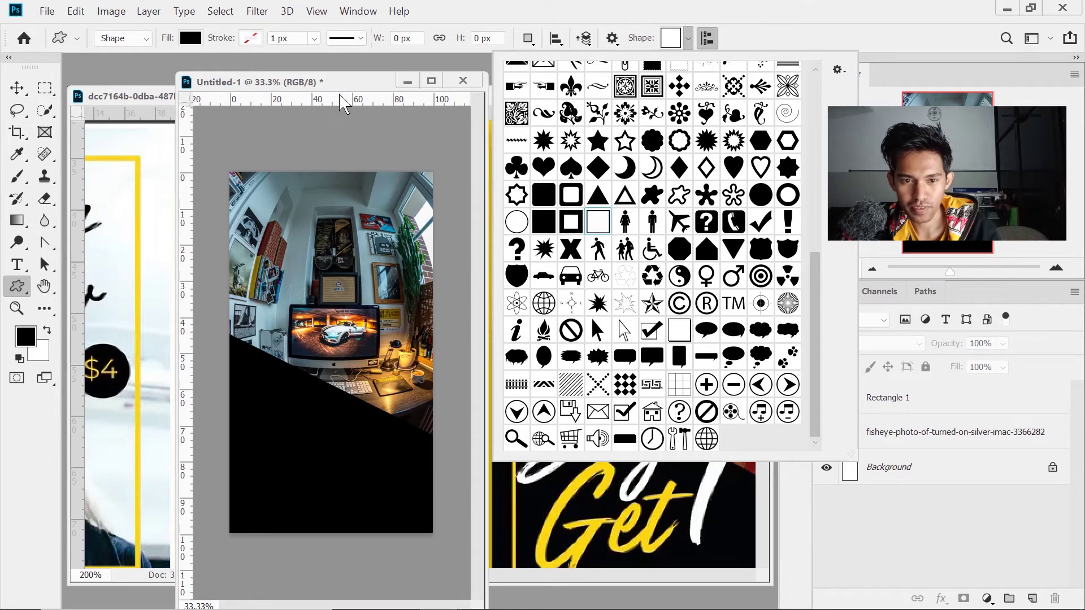
{"action": "left_click", "coordinate": [338, 82]}
{"action": "left_click_drag", "start_coordinate": [242, 182], "coordinate": [284, 226]}
{"action": "left_click", "coordinate": [924, 563]}
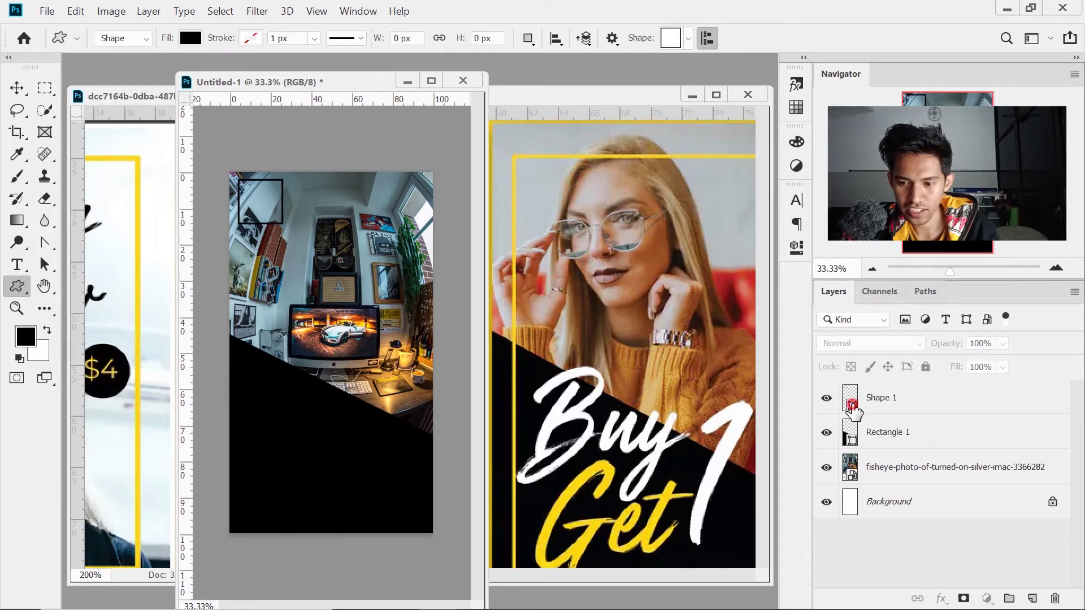
- Fill the square frame with the yellow sampled from the reference's "Get" lettering
{"action": "double_click", "coordinate": [851, 402]}
{"action": "left_click_drag", "start_coordinate": [586, 266], "coordinate": [413, 304]}
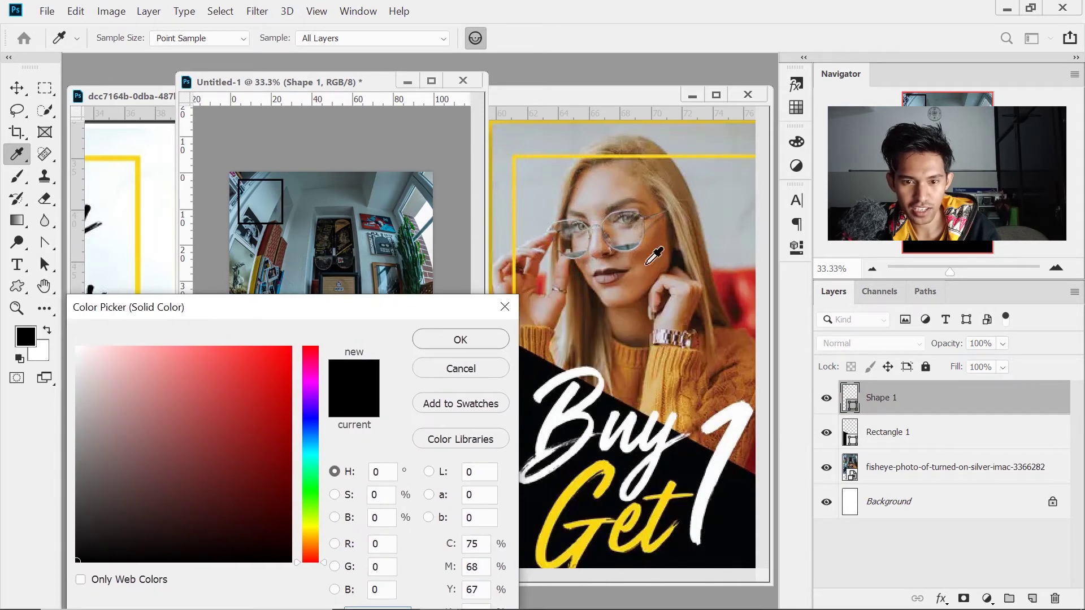
{"action": "left_click", "coordinate": [577, 488]}
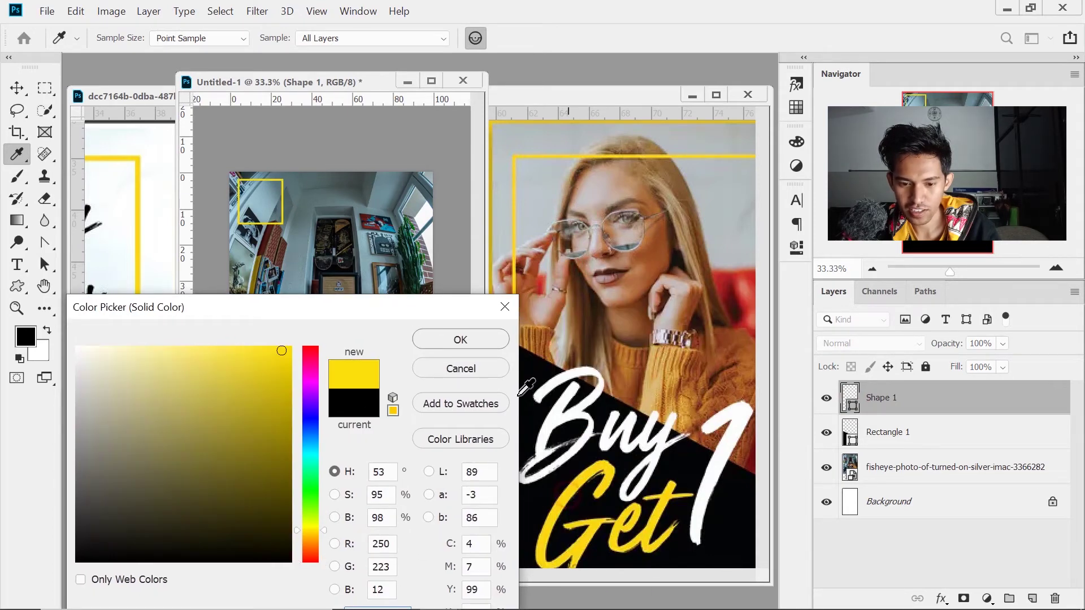
{"action": "left_click", "coordinate": [493, 342]}
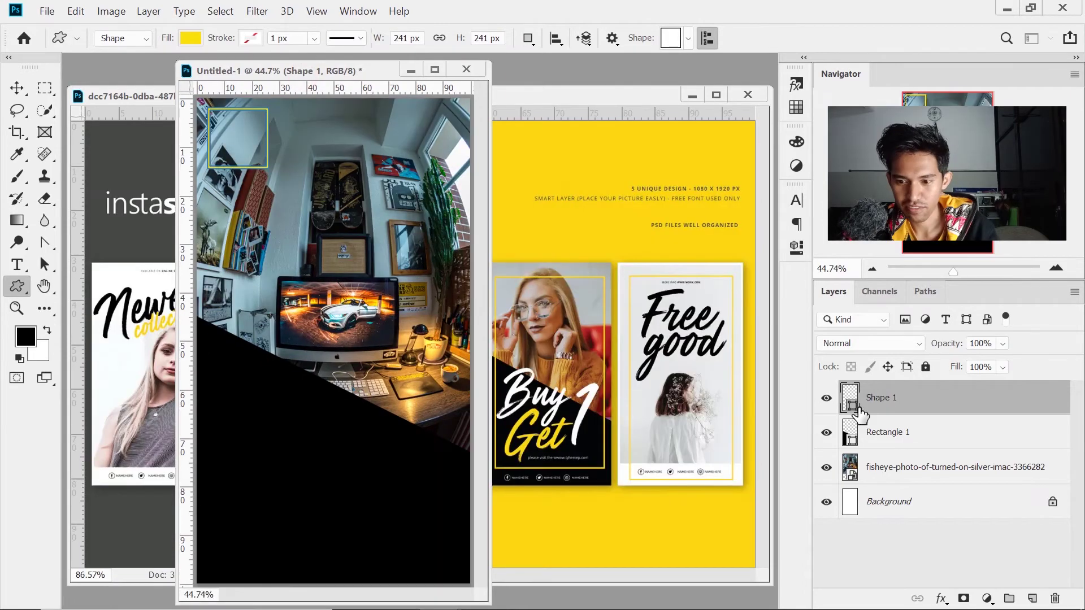
- Set the square frame's fill to #fdd712, sampled from the reference's yellow background
{"action": "double_click", "coordinate": [854, 403]}
{"action": "left_click", "coordinate": [563, 169]}
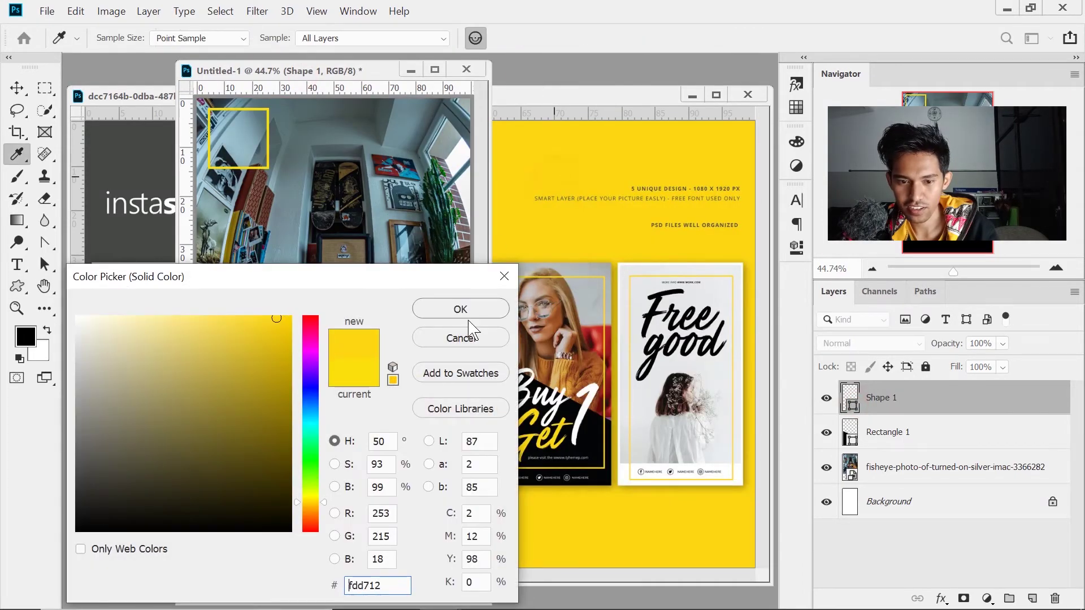
{"action": "left_click", "coordinate": [460, 310]}
- Stretch the yellow frame horizontally by moving its right-hand corner points straight right, leaving a margin to the canvas edge equal to the left one
{"action": "left_click_drag", "start_coordinate": [363, 69], "coordinate": [442, 104]}
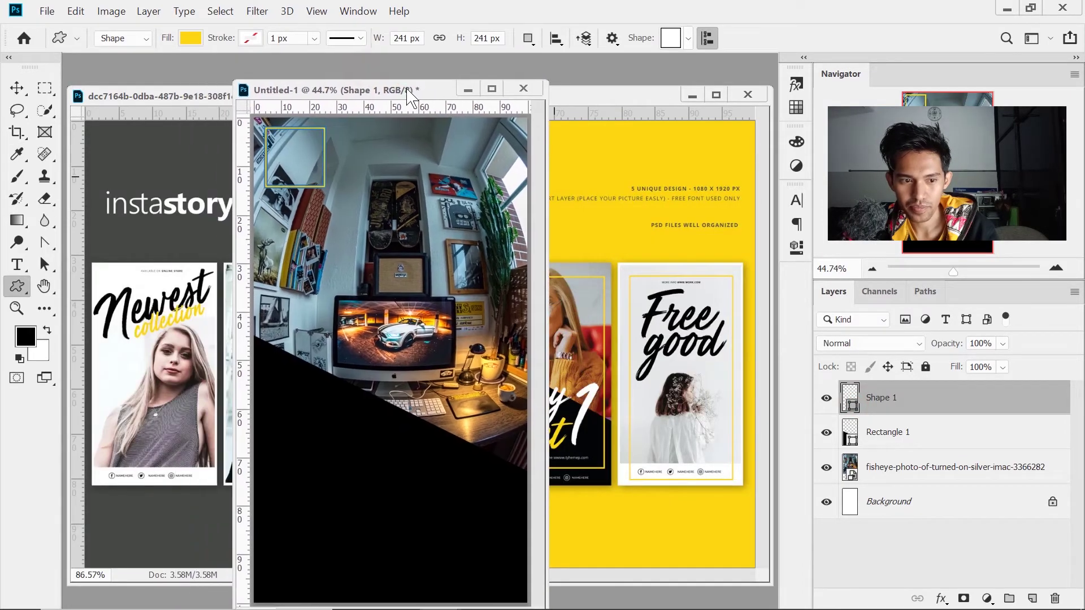
{"action": "left_click", "coordinate": [45, 244]}
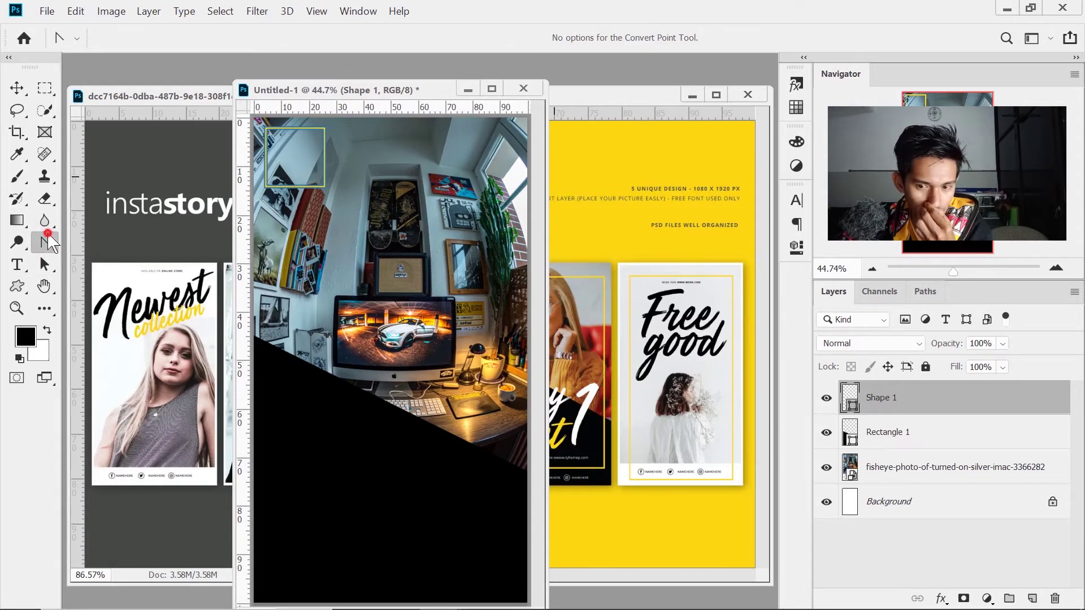
{"action": "left_click", "coordinate": [826, 398]}
{"action": "left_click", "coordinate": [826, 398]}
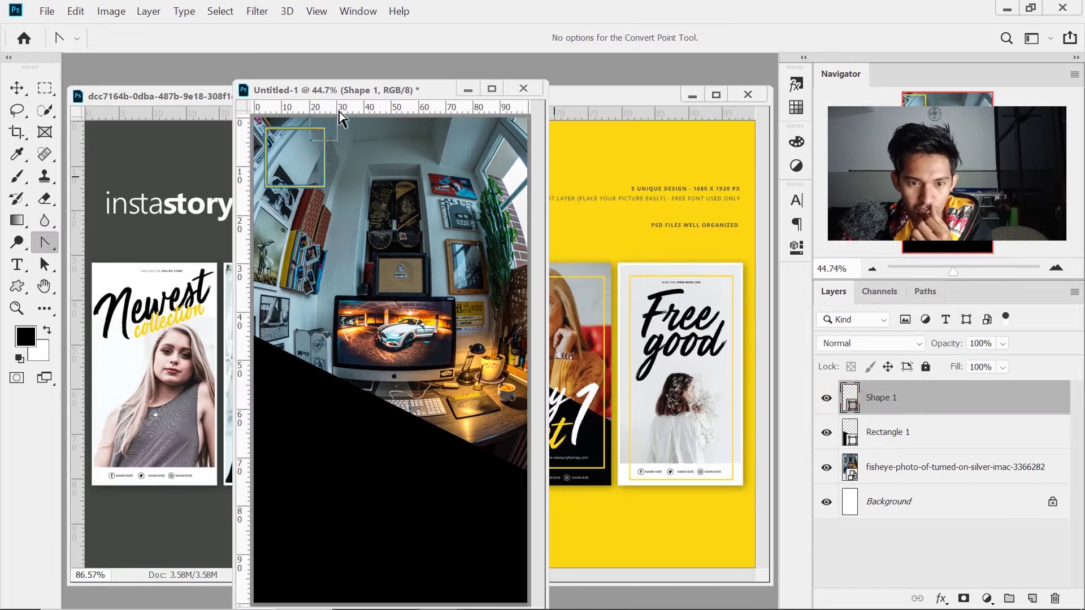
{"action": "left_click", "coordinate": [309, 141]}
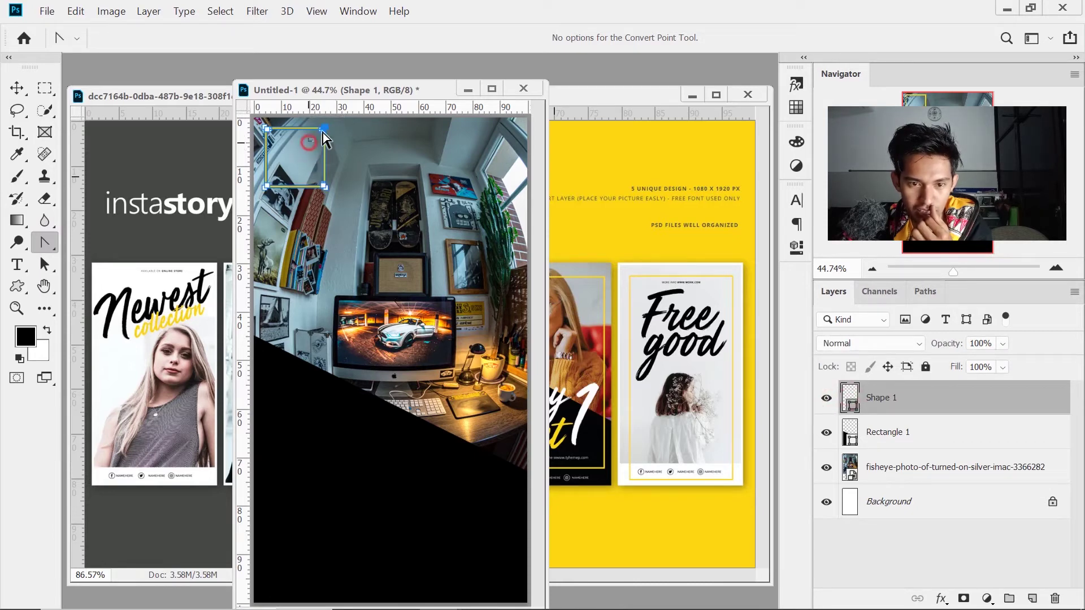
{"action": "left_click", "coordinate": [299, 157]}
{"action": "left_click_drag", "start_coordinate": [352, 111], "coordinate": [312, 144]}
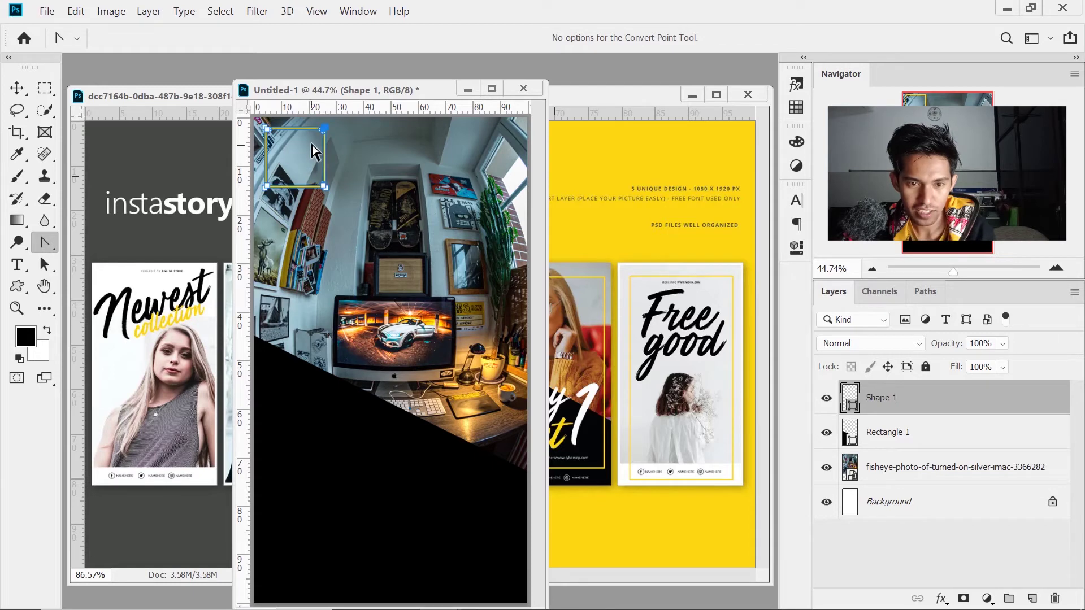
{"action": "left_click_drag", "start_coordinate": [347, 110], "coordinate": [346, 111]}
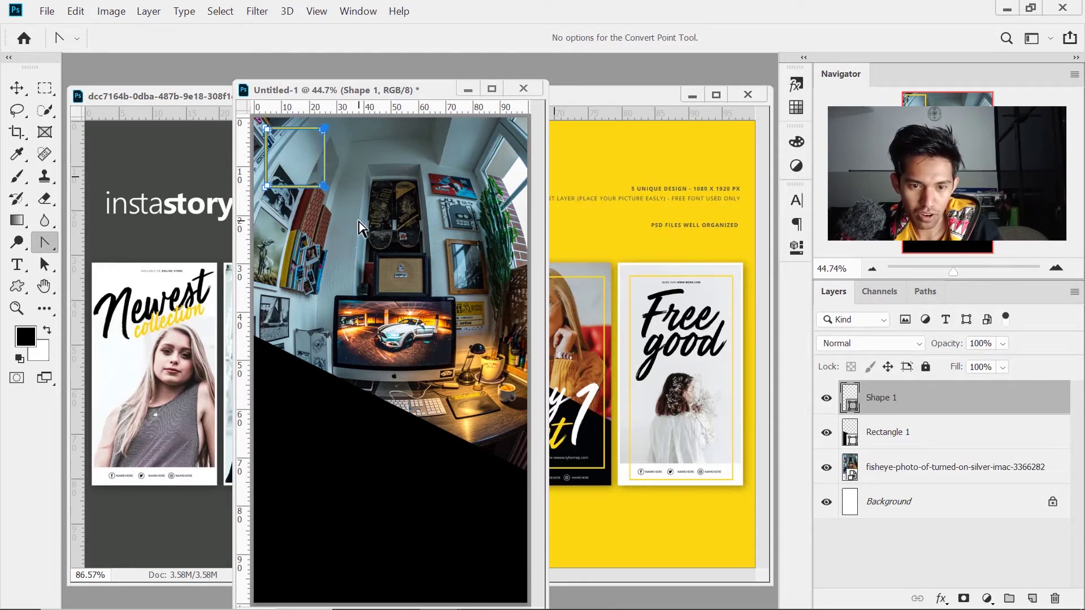
{"action": "left_click", "coordinate": [296, 151]}
{"action": "left_click_drag", "start_coordinate": [342, 108], "coordinate": [336, 118]}
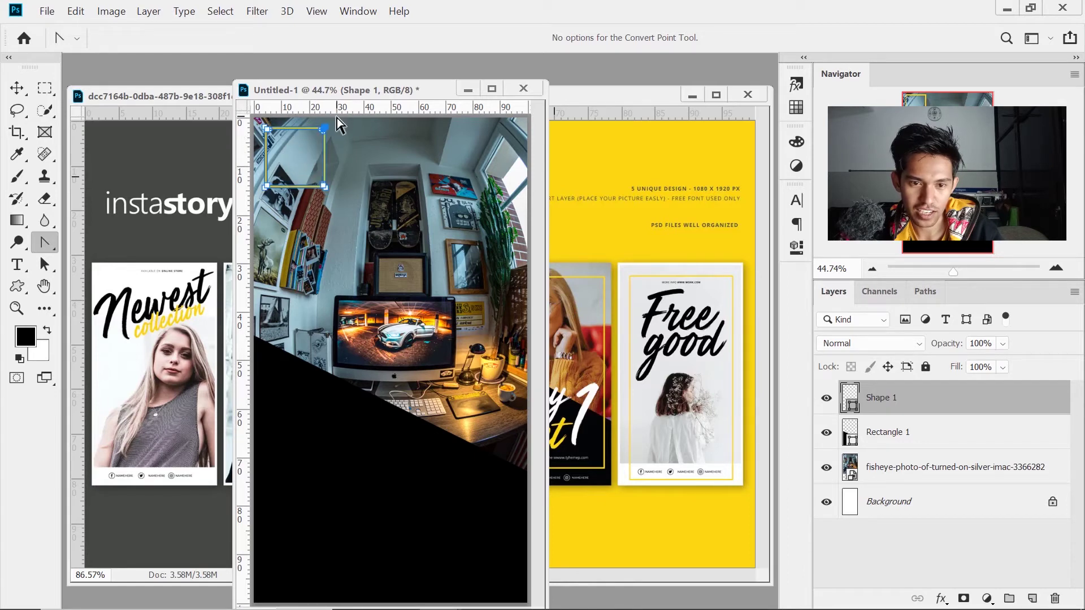
{"action": "left_click", "coordinate": [324, 186]}
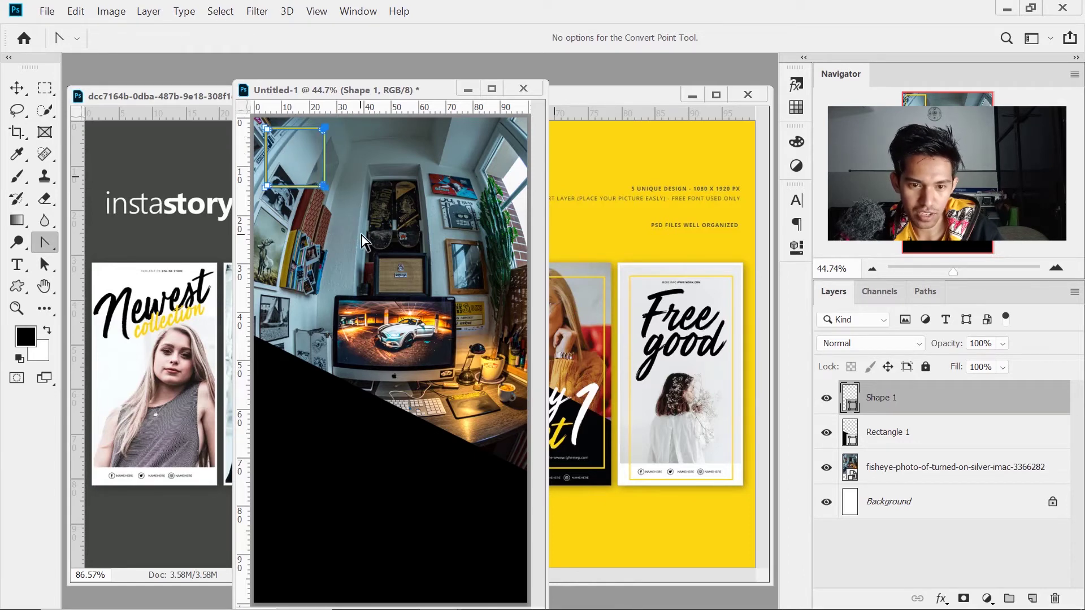
{"action": "key", "text": "shift+Right"}
{"action": "key", "text": "shift+Right"}
{"action": "key", "text": "shift+Right"}
{"action": "key", "text": "shift+Right"}
{"action": "key", "text": "shift+Right"}
{"action": "key", "text": "shift+Right"}
{"action": "key", "text": "shift+Right"}
{"action": "key", "text": "shift+Right"}
{"action": "key", "text": "shift+Right"}
{"action": "key", "text": "shift+Right"}
{"action": "key", "text": "shift+Right"}
{"action": "key", "text": "shift+Right"}
{"action": "key", "text": "shift+Right"}
{"action": "key", "text": "shift+Right"}
{"action": "key", "text": "shift+Right"}
{"action": "key", "text": "shift+Right"}
{"action": "key", "text": "shift+Right"}
{"action": "key", "text": "shift+Right"}
{"action": "key", "text": "shift+Right"}
{"action": "key", "text": "shift+Right"}
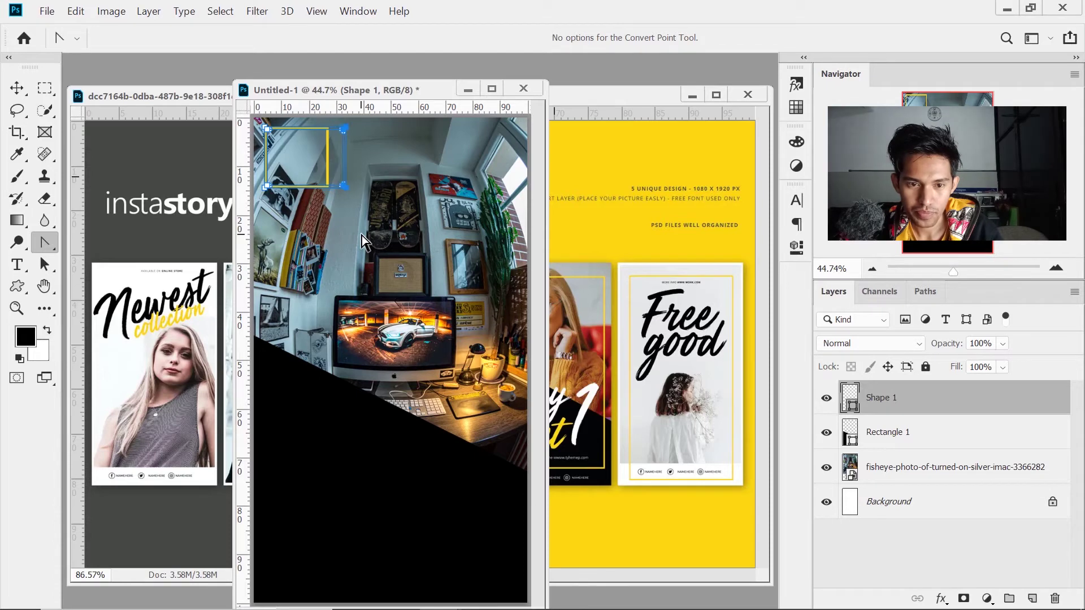
{"action": "key", "text": "shift+Right"}
{"action": "key", "text": "shift+Right"}
{"action": "key", "text": "shift+Right"}
{"action": "key", "text": "shift+Right"}
{"action": "key", "text": "shift+Right"}
{"action": "key", "text": "shift+Right"}
{"action": "key", "text": "shift+Right"}
{"action": "key", "text": "shift+Right"}
{"action": "key", "text": "shift+Right"}
{"action": "key", "text": "shift+Right"}
{"action": "key", "text": "shift+Right"}
{"action": "key", "text": "shift+Right"}
{"action": "key", "text": "shift+Right"}
{"action": "key", "text": "shift+Right"}
{"action": "key", "text": "shift+Right"}
{"action": "key", "text": "shift+Right"}
{"action": "key", "text": "shift+Right"}
{"action": "key", "text": "shift+Right"}
{"action": "key", "text": "shift+Right"}
{"action": "key", "text": "shift+Right"}
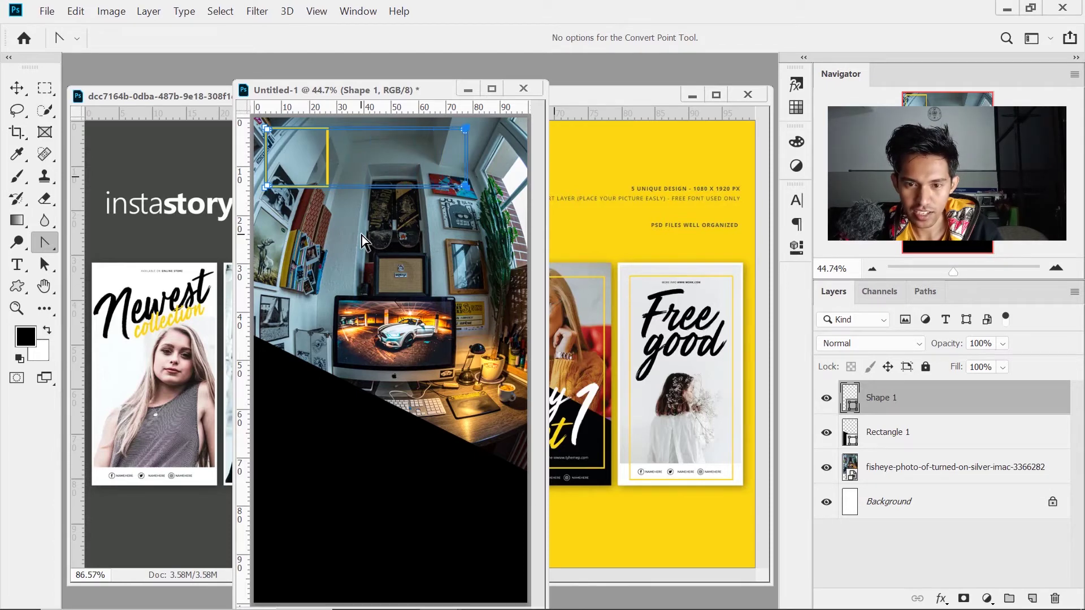
{"action": "key", "text": "shift+Right"}
{"action": "key", "text": "shift+Right"}
{"action": "key", "text": "shift+Right"}
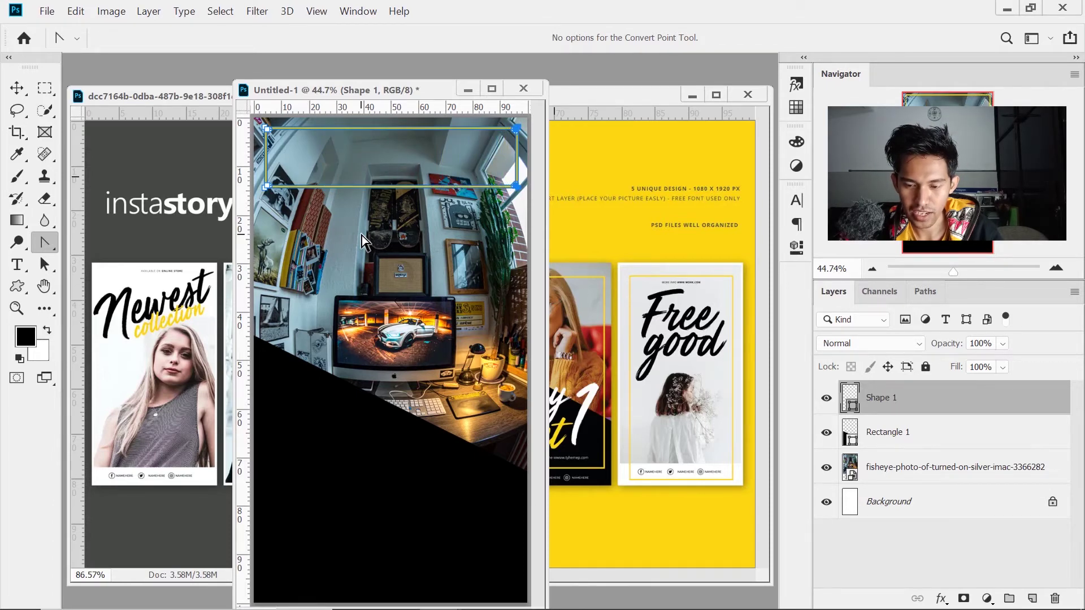
{"action": "key", "text": "shift+Right"}
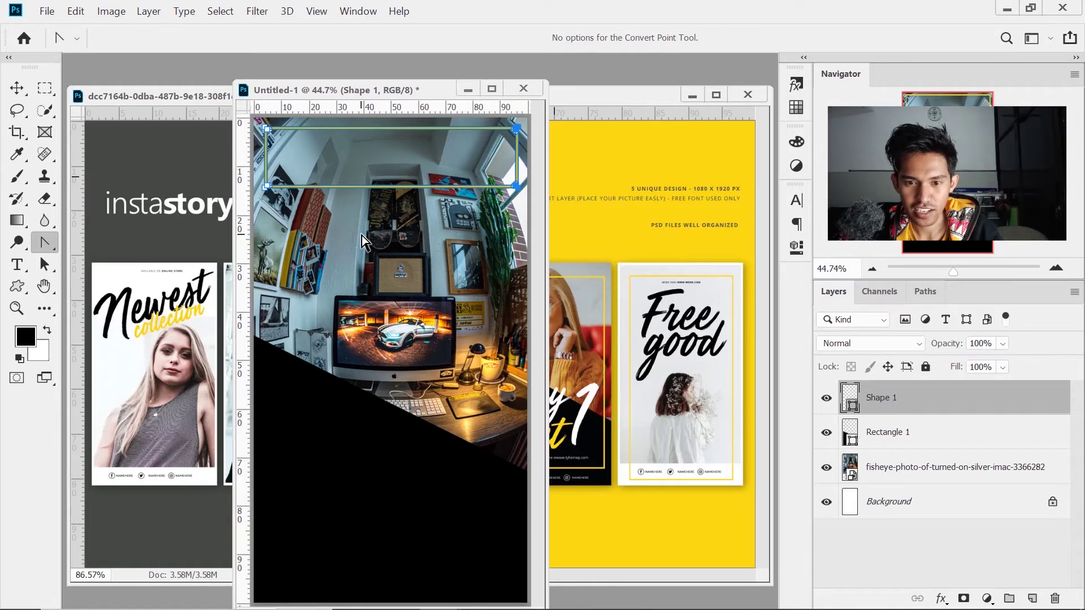
{"action": "key", "text": "Return"}
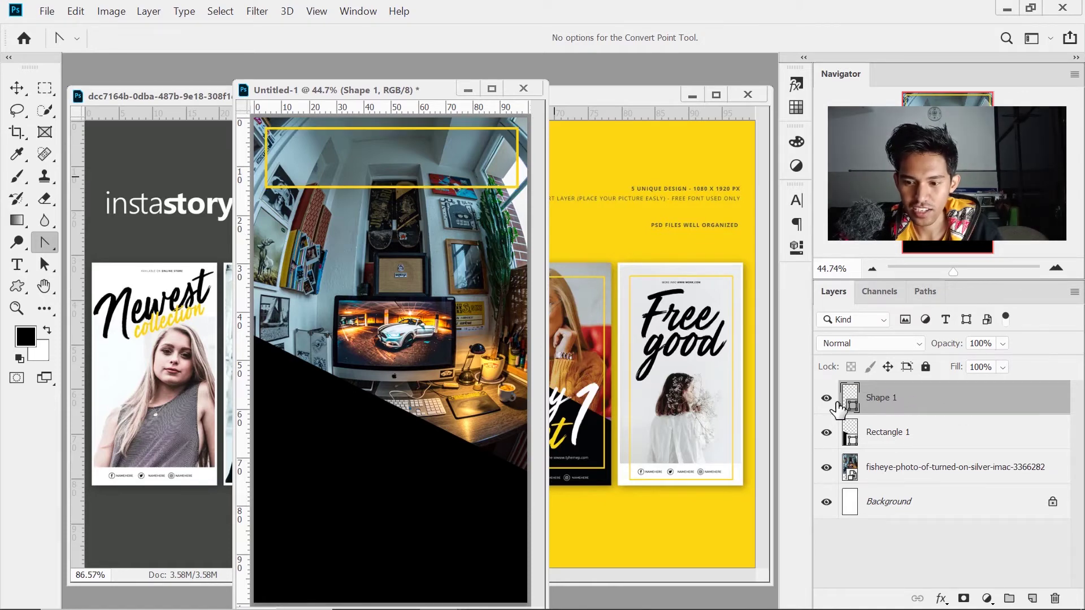
- Stretch the yellow frame vertically by moving its lower corner points straight down to just above the canvas's bottom edge
{"action": "left_click", "coordinate": [271, 187]}
{"action": "left_click_drag", "start_coordinate": [283, 166], "coordinate": [248, 223]}
{"action": "left_click", "coordinate": [314, 142]}
{"action": "left_click_drag", "start_coordinate": [308, 151], "coordinate": [233, 219]}
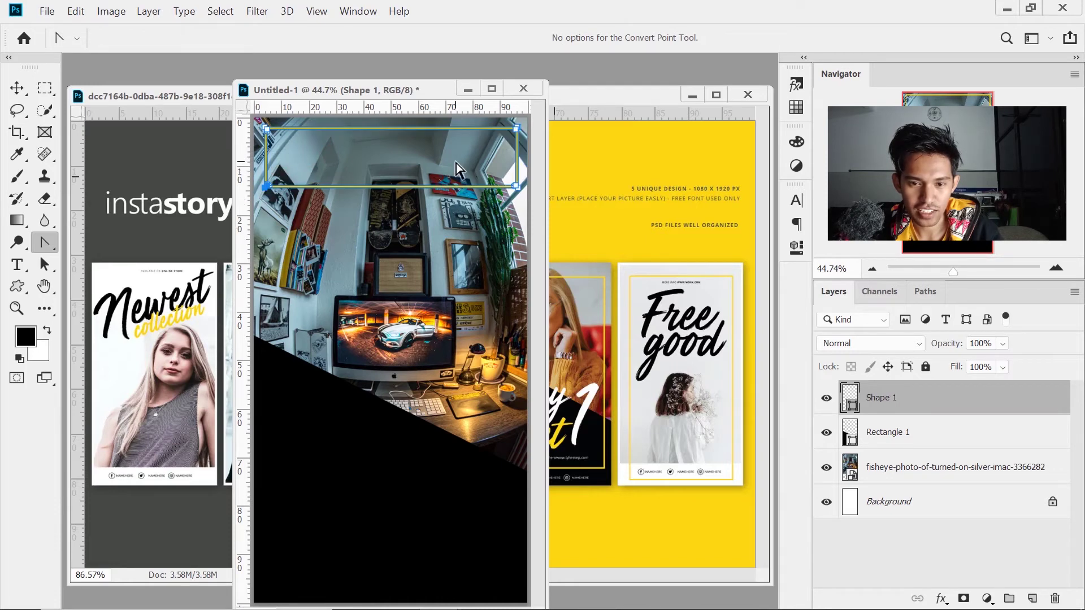
{"action": "left_click_drag", "start_coordinate": [472, 161], "coordinate": [535, 226]}
{"action": "key", "text": "shift+Down"}
{"action": "key", "text": "shift+Down"}
{"action": "key", "text": "shift+Down"}
{"action": "key", "text": "shift+Down"}
{"action": "key", "text": "shift+Down"}
{"action": "key", "text": "shift+Down"}
{"action": "key", "text": "shift+Down"}
{"action": "key", "text": "shift+Down"}
{"action": "key", "text": "shift+Down"}
{"action": "key", "text": "shift+Down"}
{"action": "key", "text": "shift+Down"}
{"action": "key", "text": "shift+Down"}
{"action": "key", "text": "shift+Down"}
{"action": "key", "text": "shift+Down"}
{"action": "key", "text": "shift+Down"}
{"action": "key", "text": "shift+Down"}
{"action": "key", "text": "shift+Down"}
{"action": "key", "text": "shift+Down"}
{"action": "key", "text": "shift+Down"}
{"action": "key", "text": "shift+Down"}
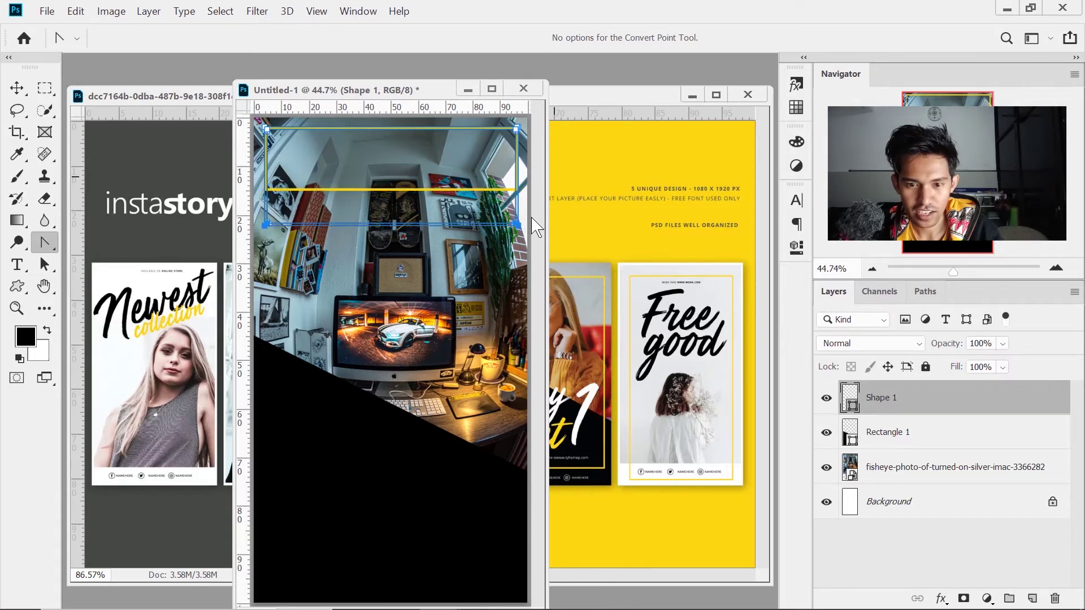
{"action": "key", "text": "shift+Down"}
{"action": "key", "text": "shift+Down"}
{"action": "key", "text": "shift+Down"}
{"action": "key", "text": "shift+Down"}
{"action": "key", "text": "shift+Down"}
{"action": "key", "text": "shift+Down"}
{"action": "key", "text": "shift+Down"}
{"action": "key", "text": "shift+Down"}
{"action": "key", "text": "shift+Down"}
{"action": "key", "text": "shift+Down"}
{"action": "key", "text": "shift+Down"}
{"action": "key", "text": "shift+Down"}
{"action": "key", "text": "shift+Down"}
{"action": "key", "text": "shift+Down"}
{"action": "key", "text": "shift+Down"}
{"action": "key", "text": "shift+Down"}
{"action": "key", "text": "shift+Down"}
{"action": "key", "text": "shift+Down"}
{"action": "key", "text": "shift+Down"}
{"action": "key", "text": "shift+Down"}
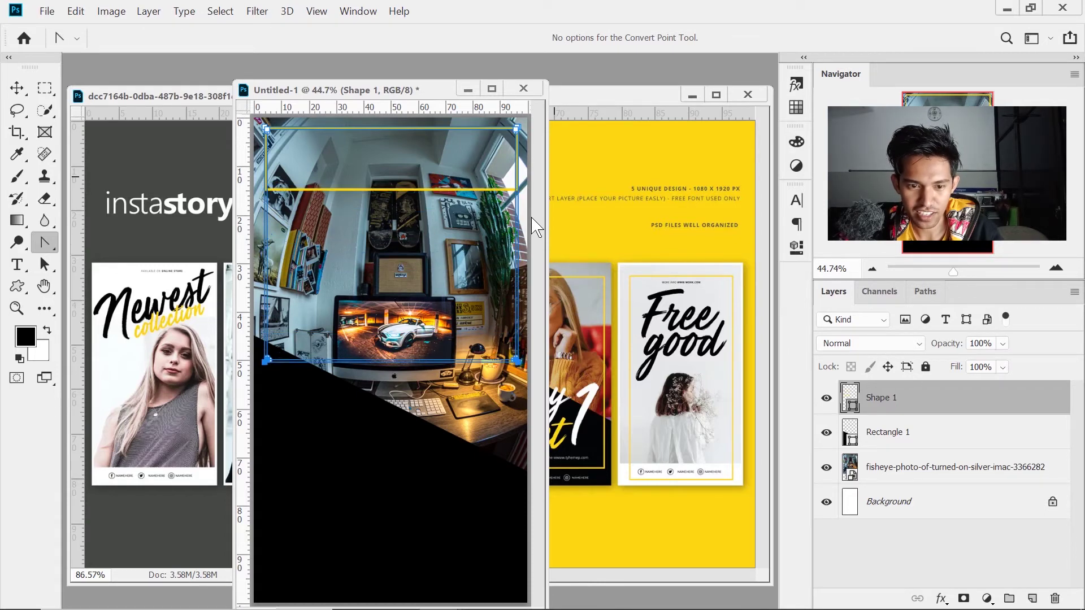
{"action": "key", "text": "shift+Down"}
{"action": "key", "text": "shift+Down"}
{"action": "key", "text": "shift+Down"}
{"action": "key", "text": "shift+Down"}
{"action": "key", "text": "shift+Down"}
{"action": "key", "text": "shift+Down"}
{"action": "key", "text": "shift+Down"}
{"action": "key", "text": "shift+Down"}
{"action": "key", "text": "shift+Down"}
{"action": "key", "text": "shift+Down"}
{"action": "key", "text": "shift+Down"}
{"action": "key", "text": "shift+Down"}
{"action": "key", "text": "shift+Down"}
{"action": "key", "text": "shift+Down"}
{"action": "key", "text": "shift+Down"}
{"action": "key", "text": "shift+Down"}
{"action": "key", "text": "shift+Down"}
{"action": "key", "text": "shift+Down"}
{"action": "key", "text": "shift+Down"}
{"action": "key", "text": "shift+Down"}
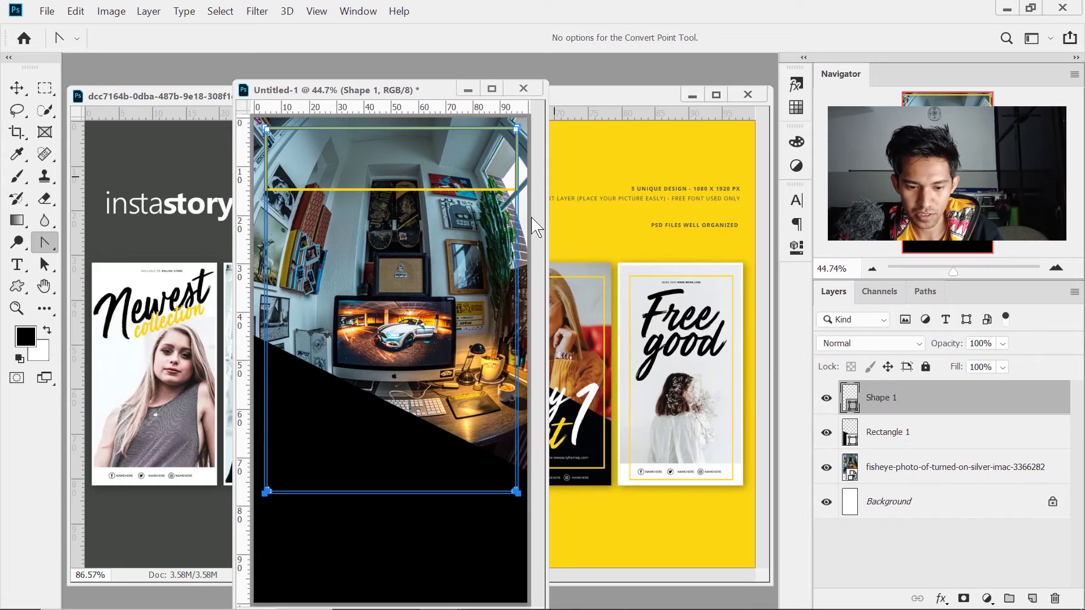
{"action": "key", "text": "shift+Down"}
{"action": "key", "text": "shift+Down"}
{"action": "key", "text": "shift+Down"}
{"action": "key", "text": "shift+Down"}
{"action": "key", "text": "shift+Down"}
{"action": "key", "text": "shift+Down"}
{"action": "key", "text": "shift+Down"}
{"action": "key", "text": "shift+Down"}
{"action": "key", "text": "shift+Down"}
{"action": "key", "text": "shift+Down"}
{"action": "key", "text": "shift+Down"}
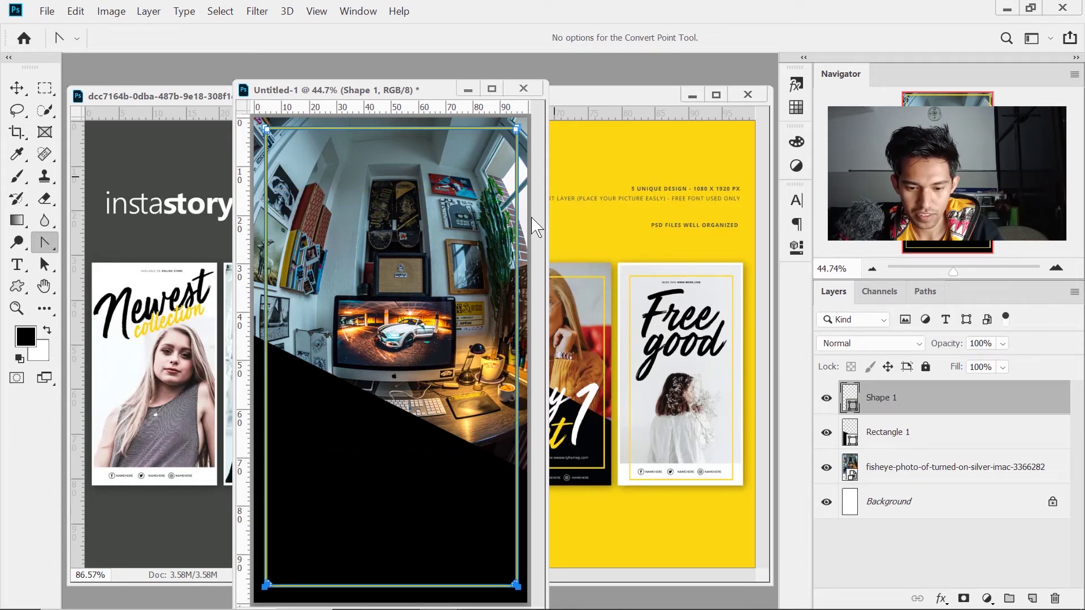
{"action": "key", "text": "Return"}
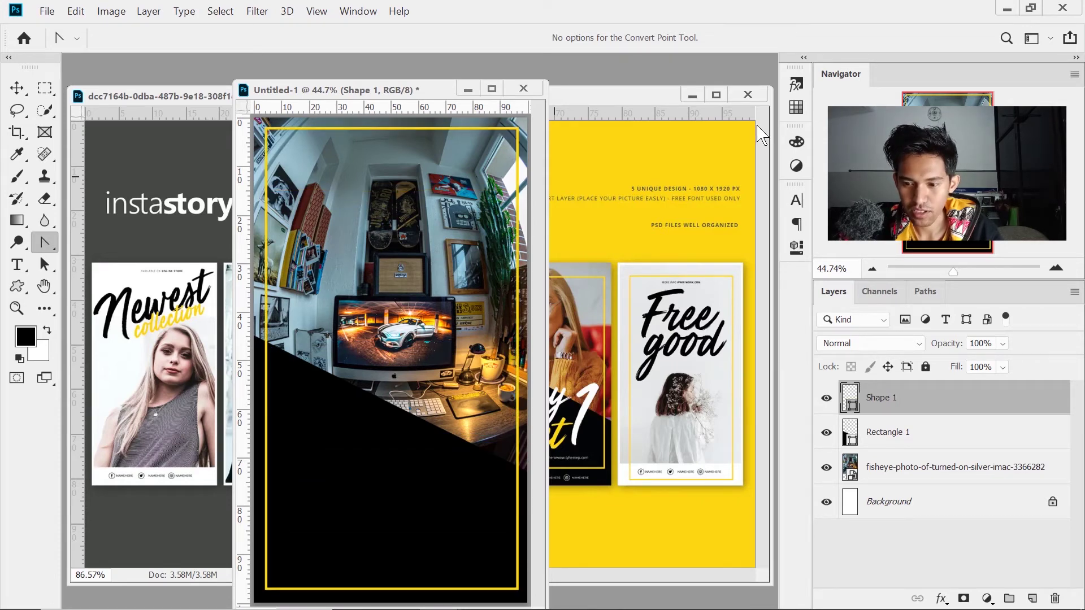
- Centre the yellow frame layer (Shape 1) horizontally and vertically relative to the Background layer
{"action": "left_click", "coordinate": [16, 87]}
{"action": "left_click", "coordinate": [868, 549]}
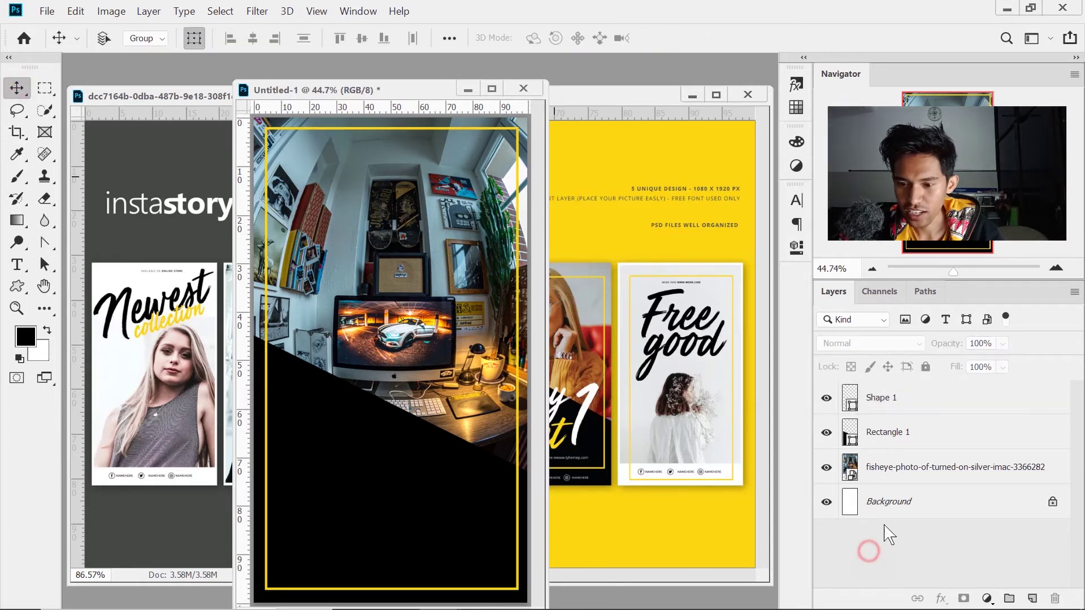
{"action": "left_click", "coordinate": [903, 402]}
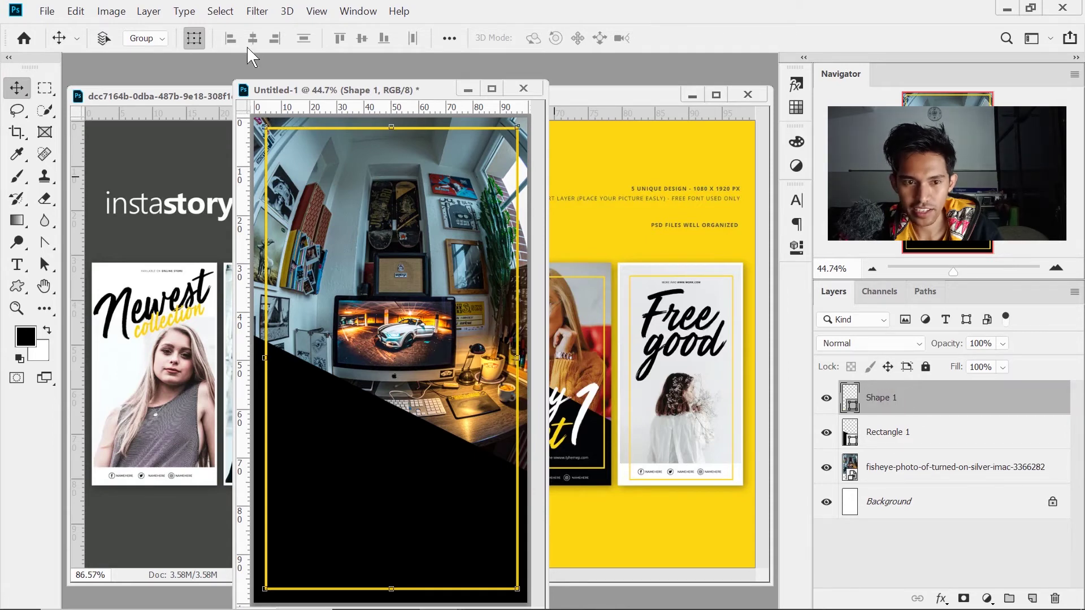
{"action": "left_click", "coordinate": [914, 503], "text": "ctrl"}
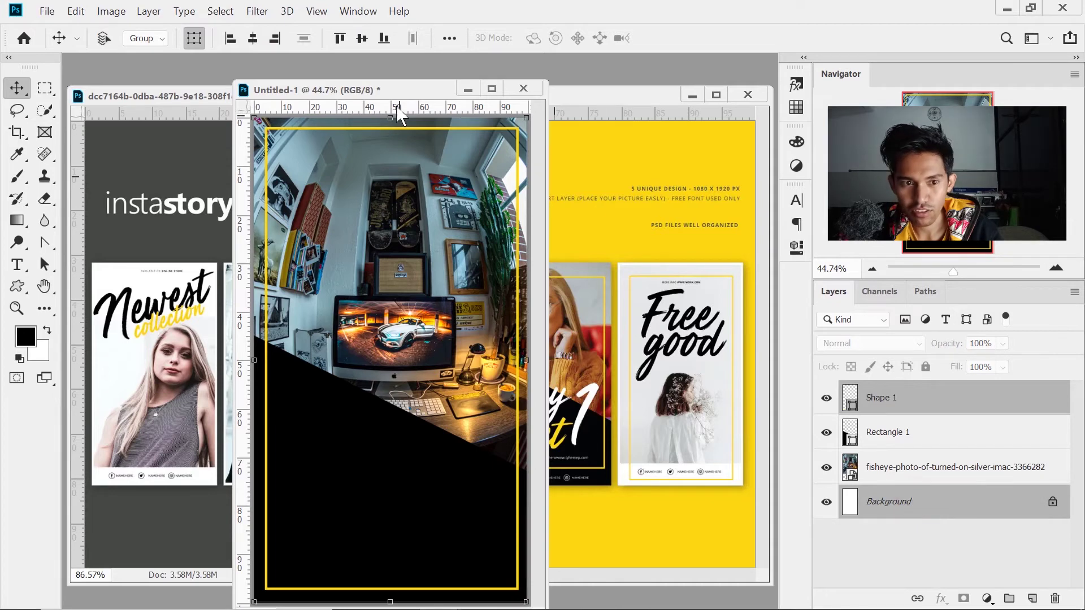
{"action": "left_click", "coordinate": [919, 544]}
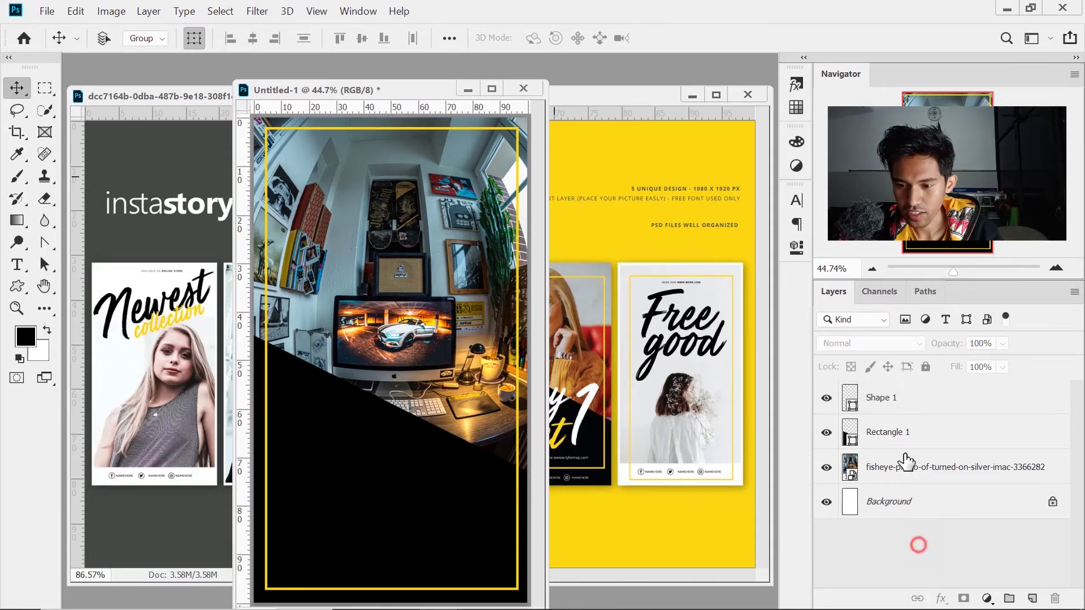
{"action": "left_click", "coordinate": [893, 402]}
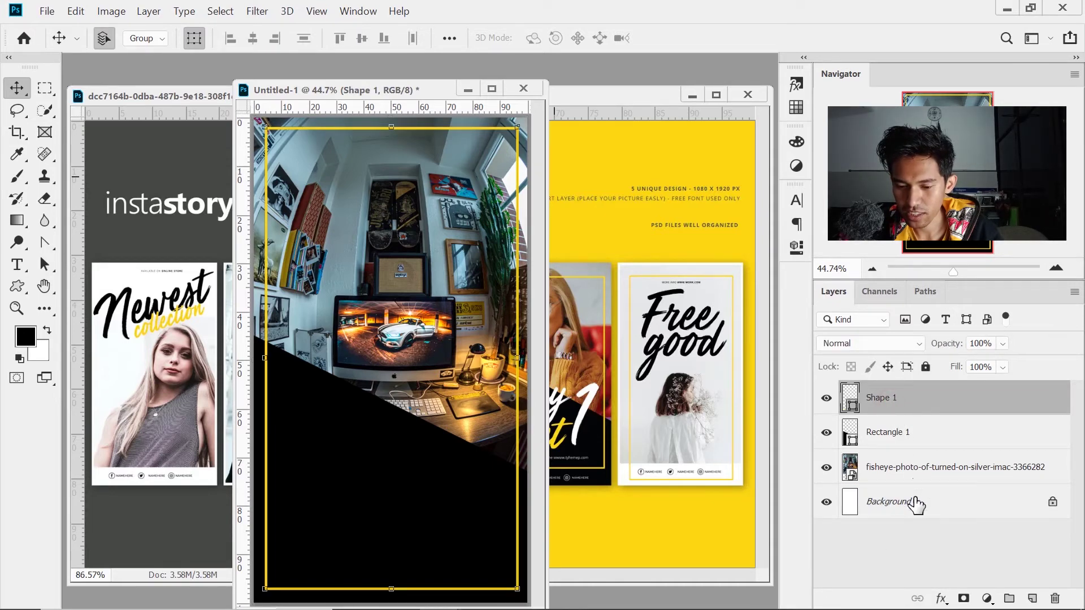
{"action": "left_click", "coordinate": [914, 503], "text": "ctrl"}
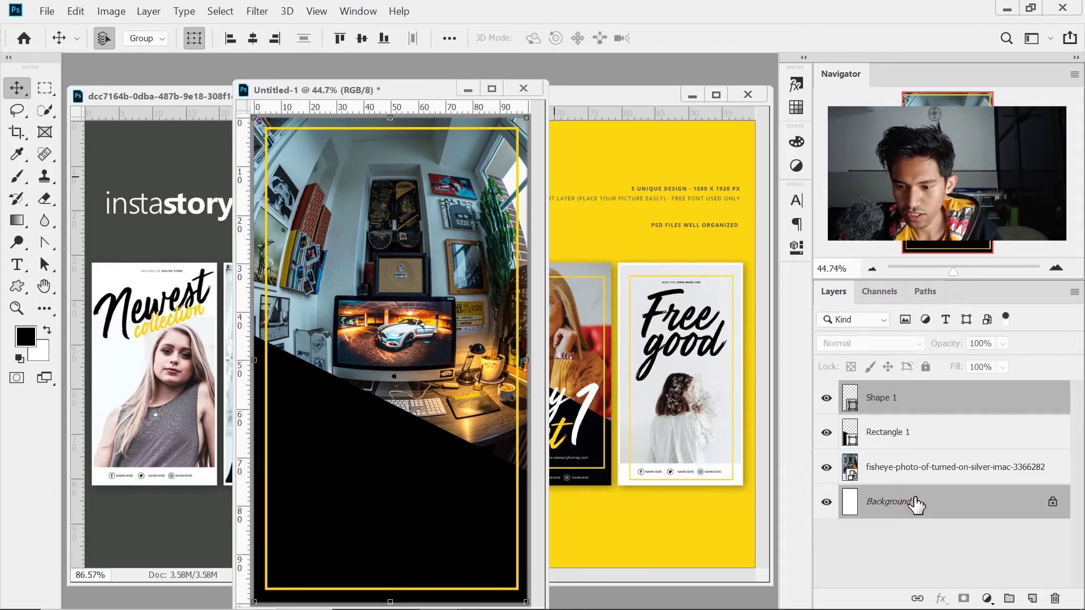
{"action": "left_click", "coordinate": [255, 45]}
{"action": "left_click", "coordinate": [357, 37]}
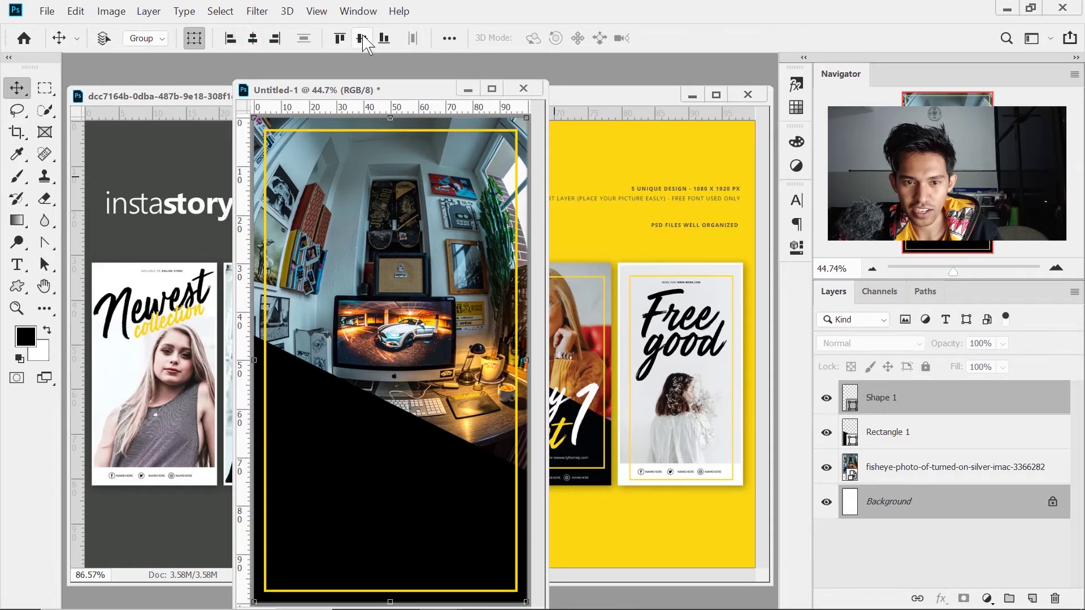
{"action": "left_click", "coordinate": [362, 37]}
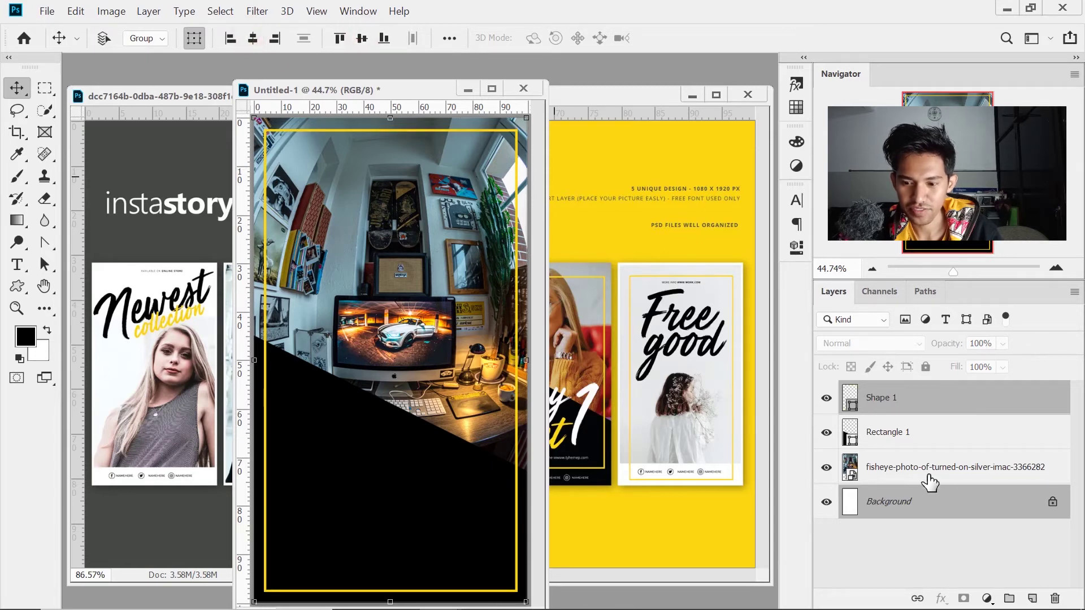
{"action": "left_click", "coordinate": [899, 551]}
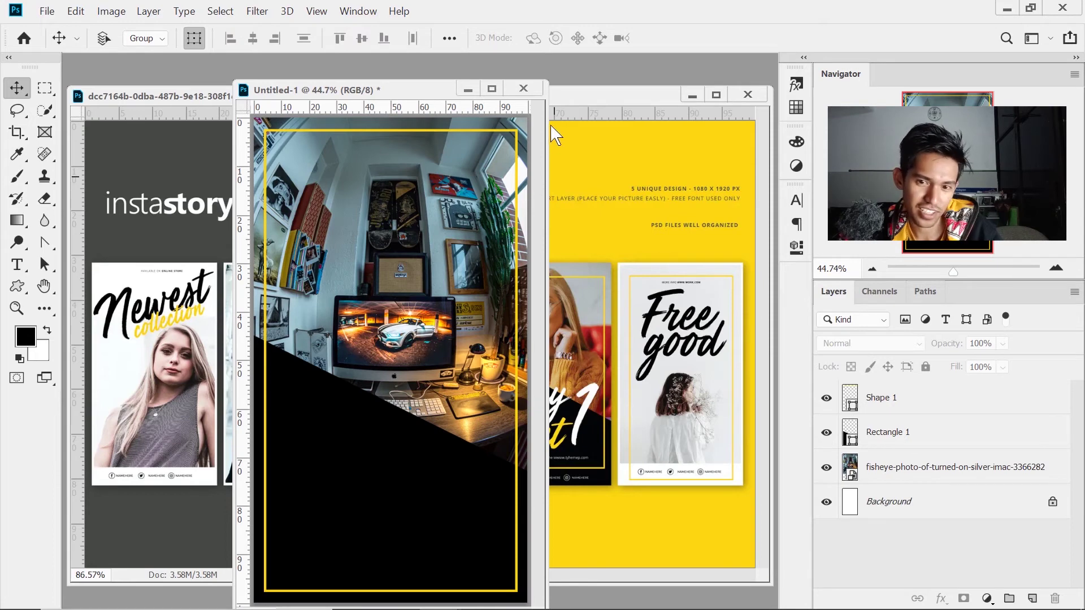
- Add the text "WORK FROM HOME" on three lines in Montserrat Bold over the black area of the story
{"action": "left_click", "coordinate": [625, 107]}
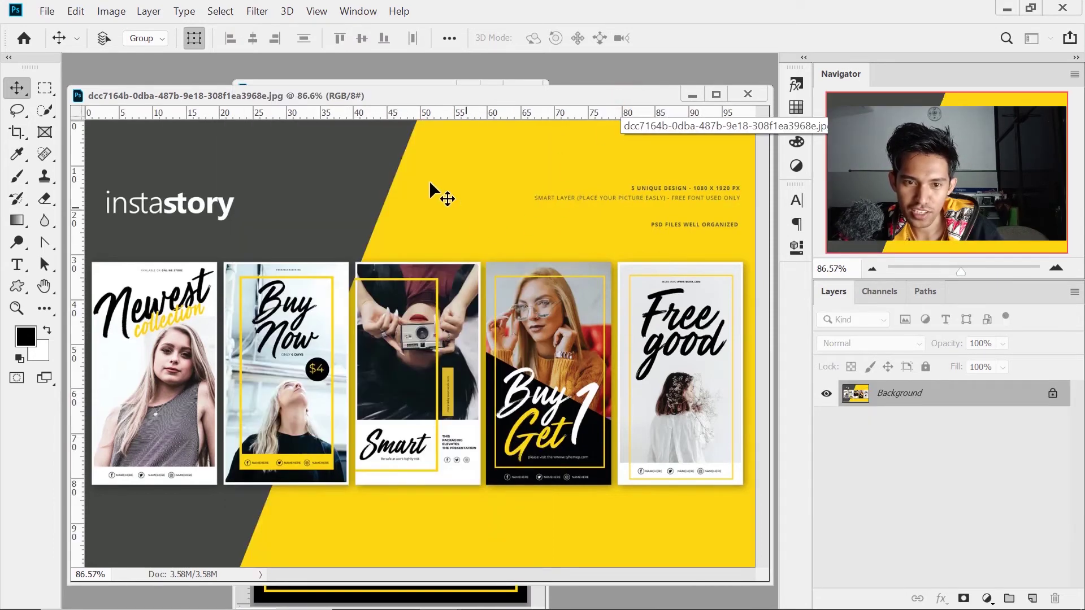
{"action": "key", "text": "ctrl+Tab"}
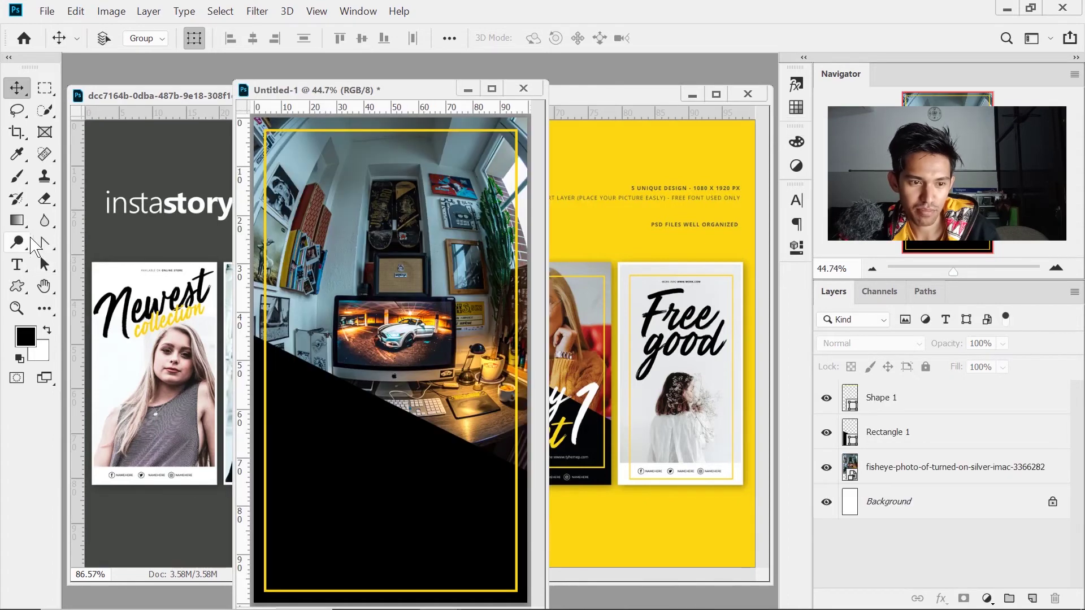
{"action": "left_click", "coordinate": [19, 265]}
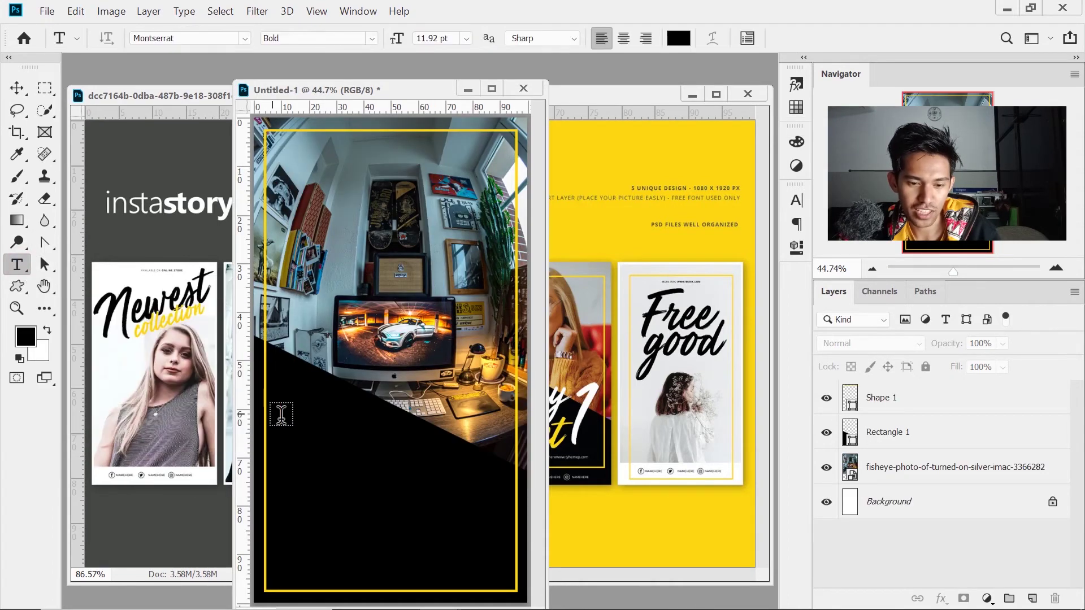
{"action": "left_click", "coordinate": [351, 473]}
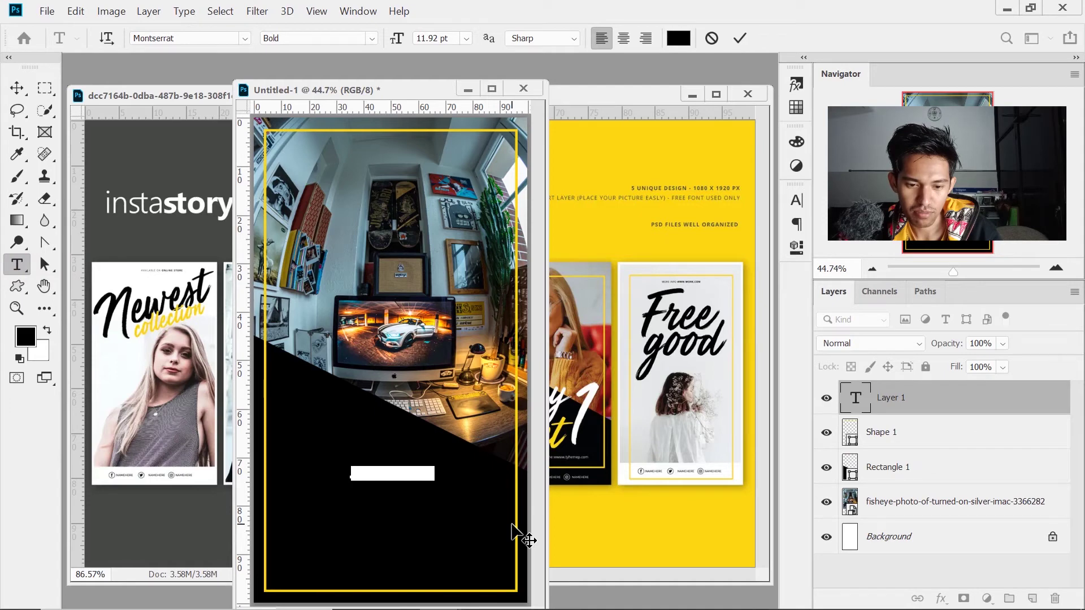
{"action": "key", "text": "BackSpace"}
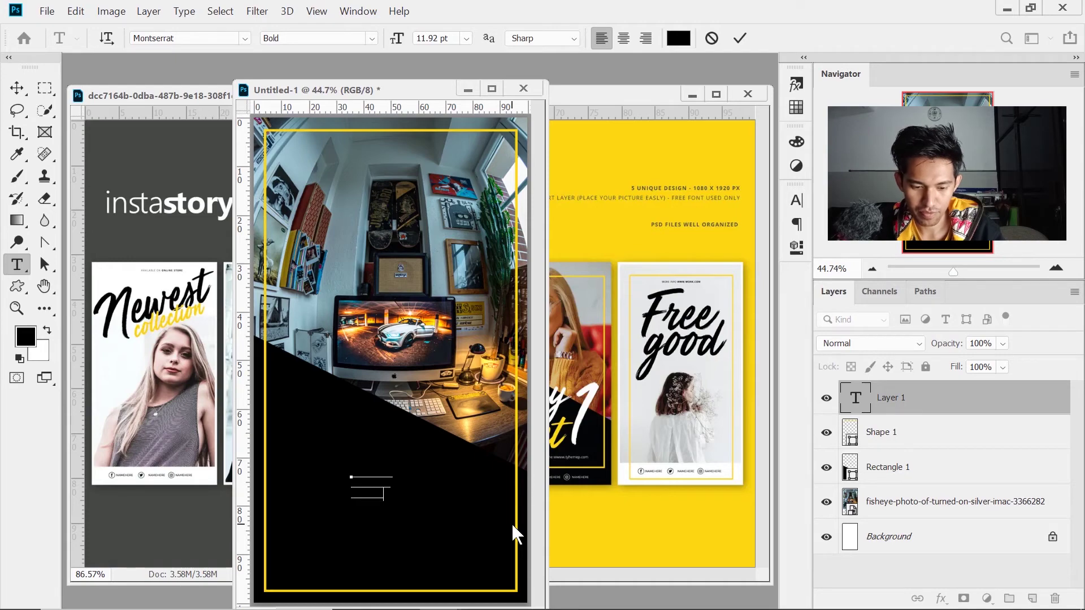
{"action": "left_click", "coordinate": [17, 88]}
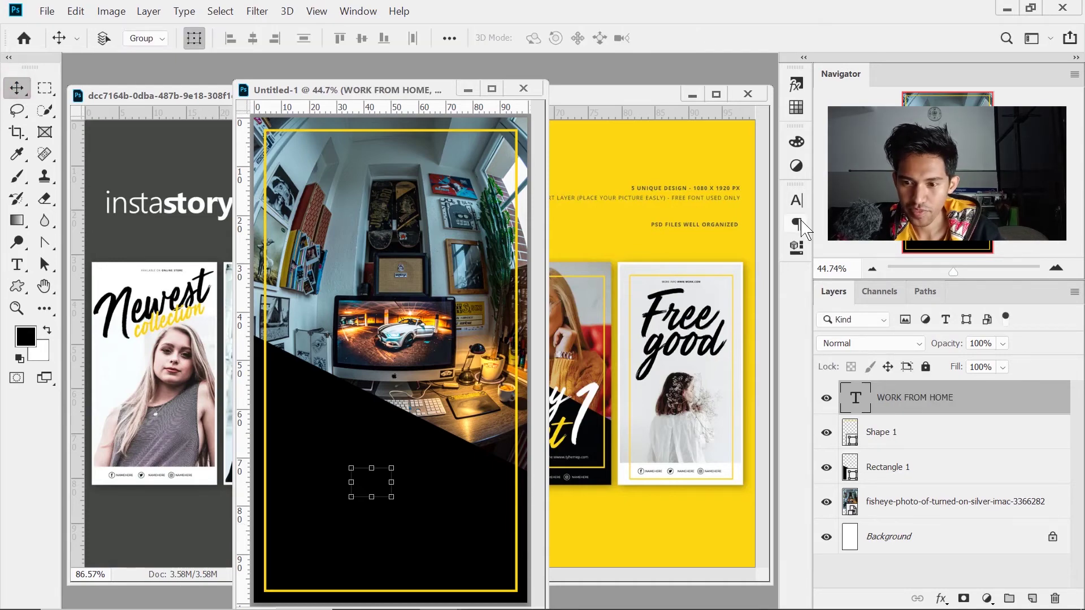
- Colour the "WORK FROM HOME" text with the yellow sampled from the reference image's background
{"action": "left_click", "coordinate": [796, 200]}
{"action": "left_click", "coordinate": [742, 297]}
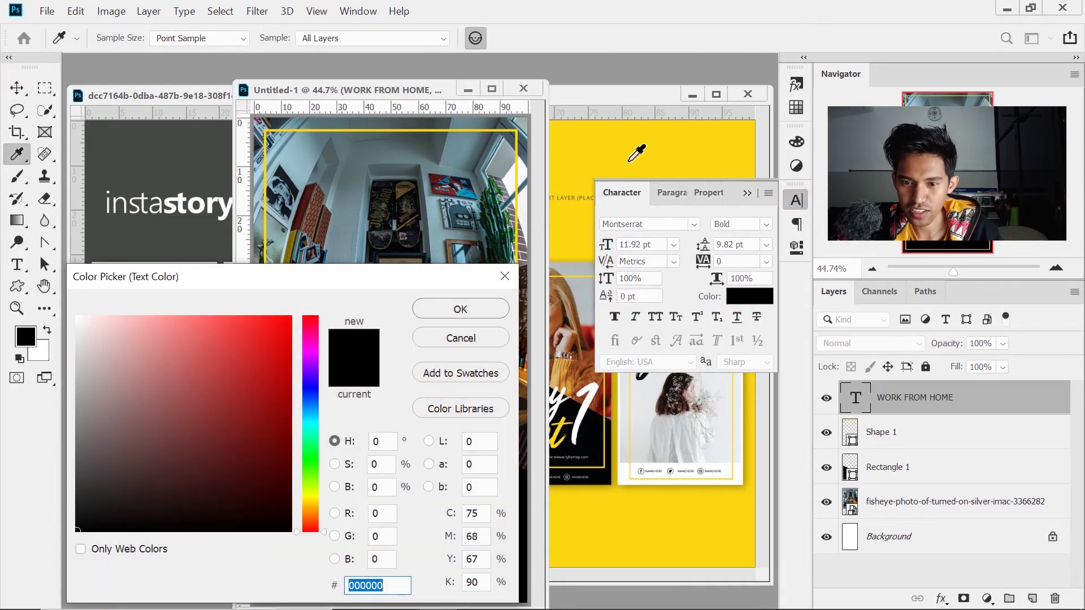
{"action": "left_click", "coordinate": [629, 160]}
{"action": "left_click", "coordinate": [461, 309]}
- Scale the "WORK FROM HOME" text up to about 51.6 pt and place it inside the frame's lower-left corner
{"action": "left_click", "coordinate": [394, 464]}
{"action": "left_click_drag", "start_coordinate": [393, 468], "coordinate": [517, 365]}
{"action": "left_click_drag", "start_coordinate": [430, 430], "coordinate": [377, 466]}
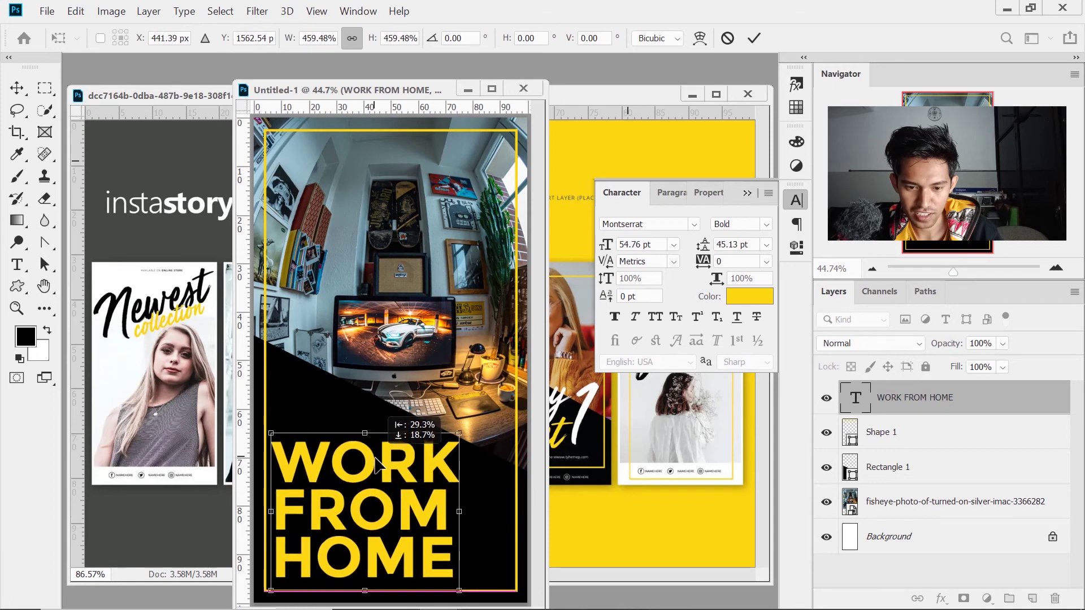
{"action": "key", "text": "Return"}
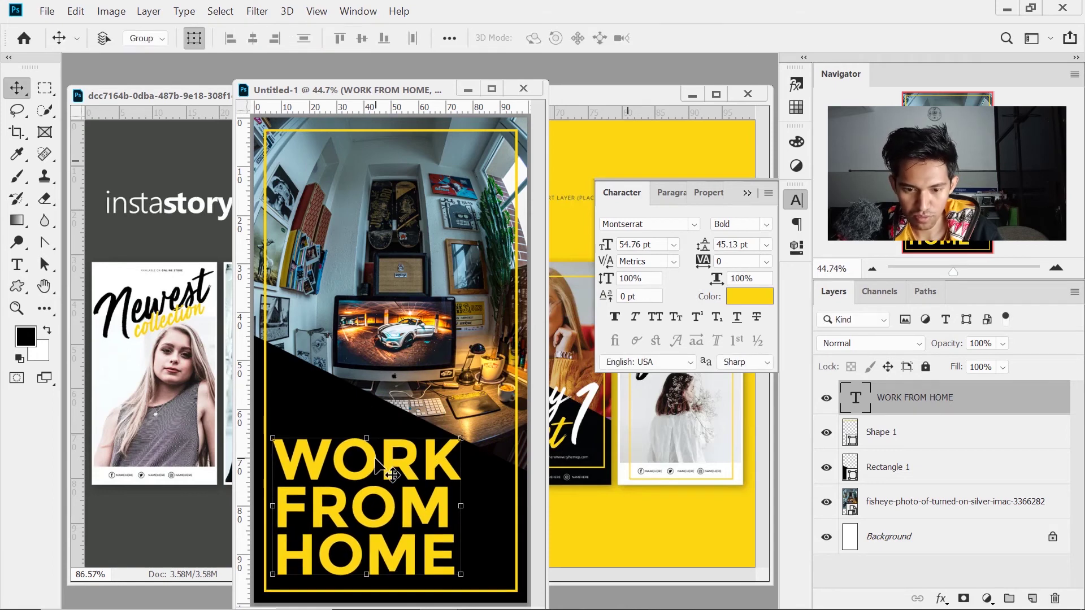
{"action": "left_click", "coordinate": [461, 438]}
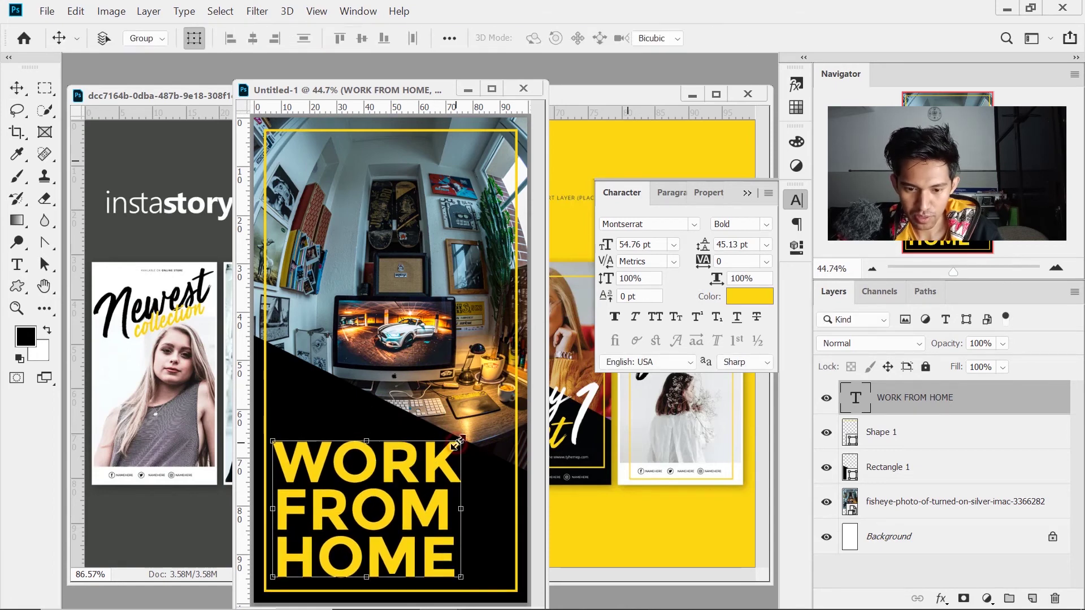
{"action": "left_click_drag", "start_coordinate": [462, 435], "coordinate": [449, 447]}
{"action": "key", "text": "Return"}
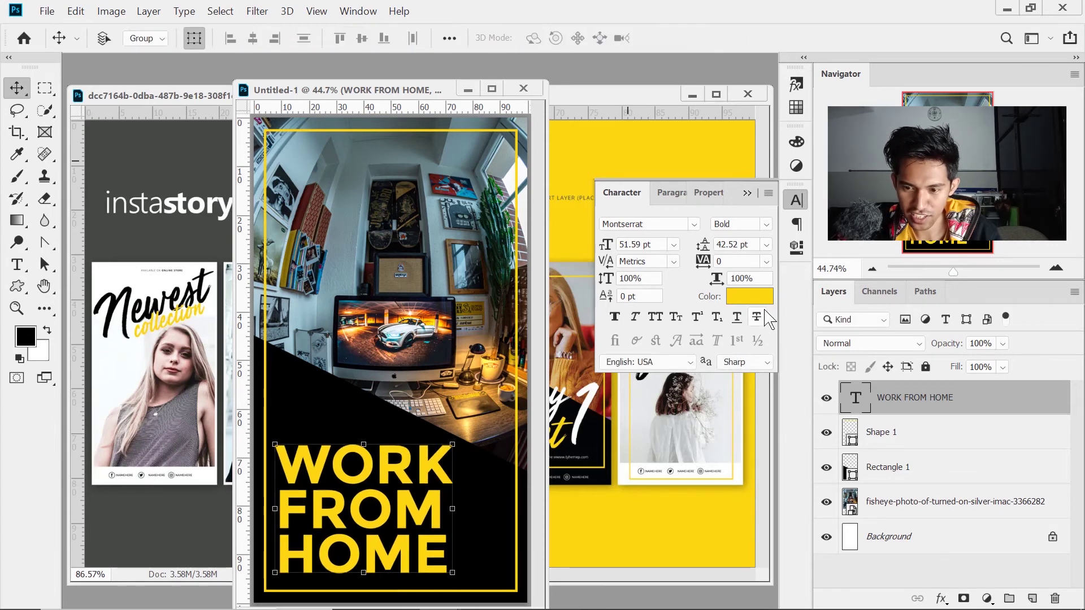
- Preview alternative script and handwritten fonts on the "WORK FROM HOME" text
{"action": "left_click", "coordinate": [674, 226]}
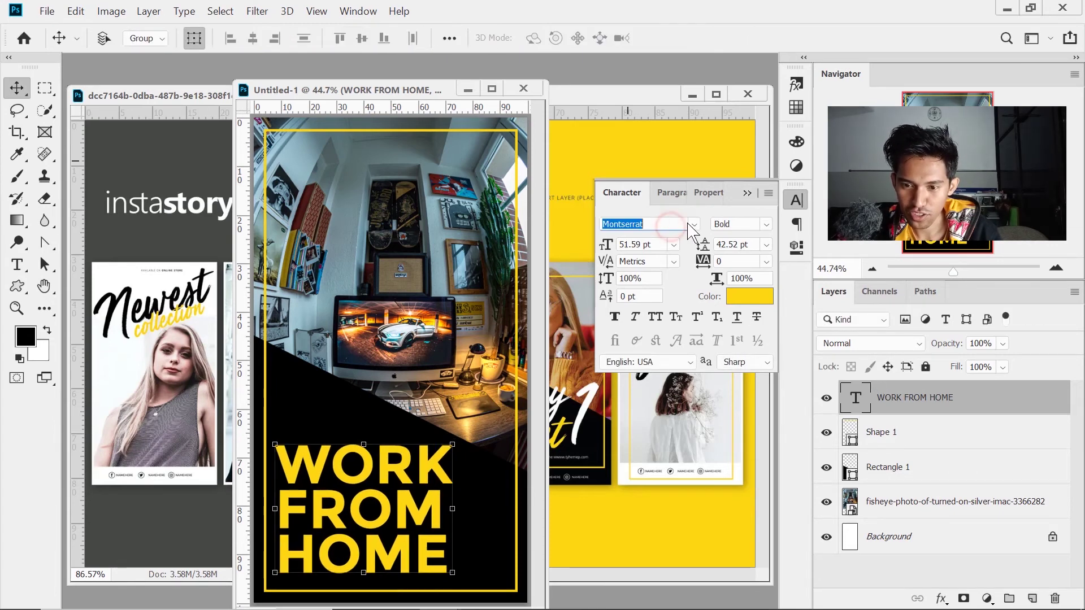
{"action": "left_click", "coordinate": [694, 225]}
{"action": "scroll", "coordinate": [876, 385], "scroll_direction": "down", "scroll_amount": 3}
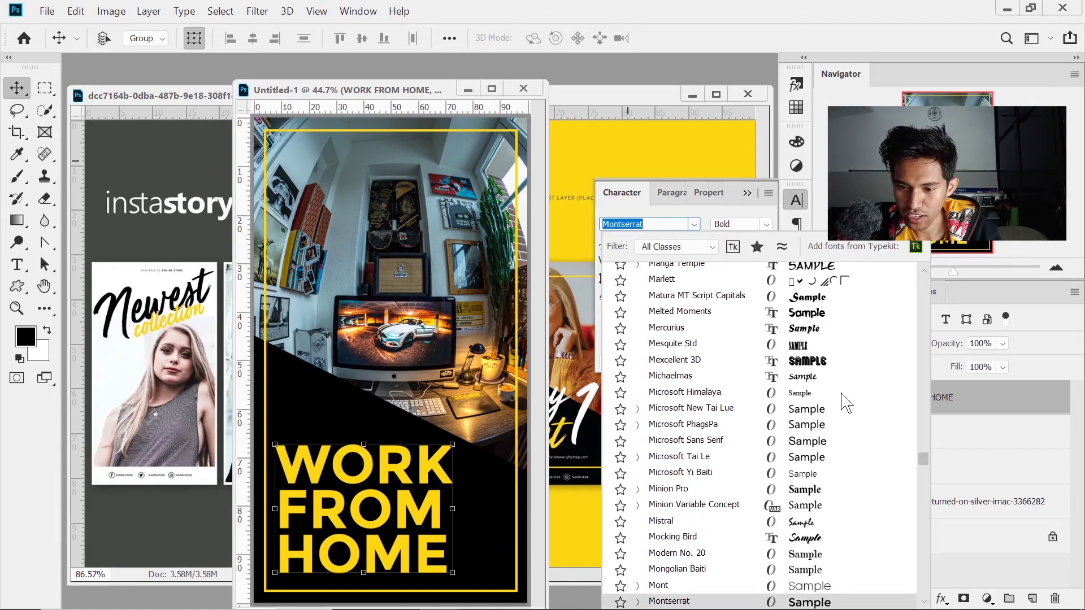
{"action": "scroll", "coordinate": [814, 314], "scroll_direction": "up", "scroll_amount": 4}
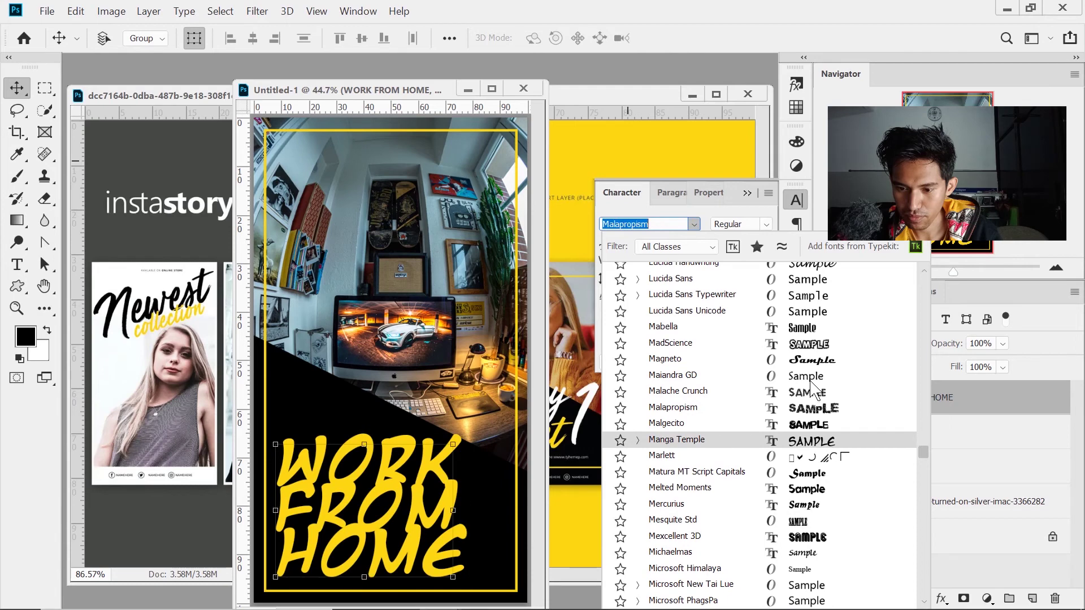
{"action": "scroll", "coordinate": [819, 396], "scroll_direction": "up", "scroll_amount": 4}
{"action": "scroll", "coordinate": [820, 364], "scroll_direction": "up", "scroll_amount": 7}
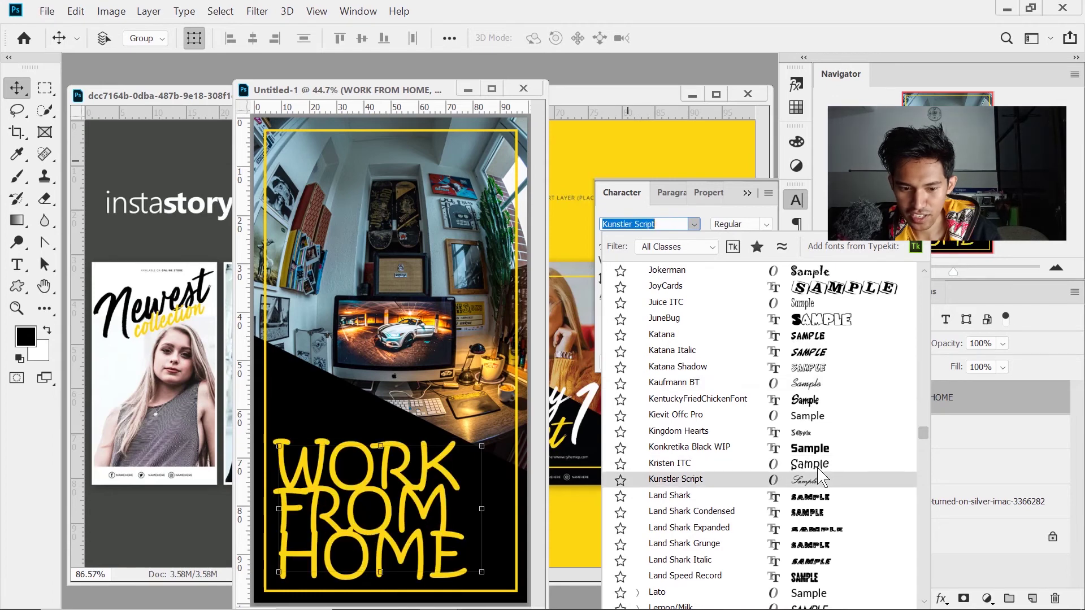
{"action": "key", "text": "Escape"}
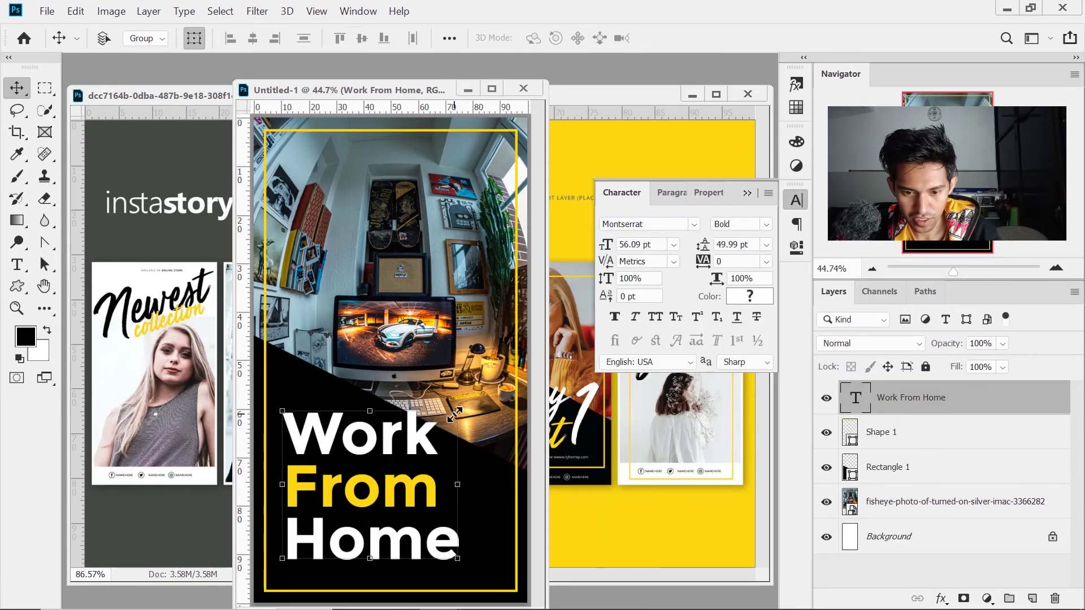
- Enlarge the "Work From Home" text to about 69.3 pt and move it down close to the frame's lower edge
{"action": "key", "text": "ctrl+t"}
{"action": "left_click_drag", "start_coordinate": [414, 437], "coordinate": [440, 408]}
{"action": "left_click_drag", "start_coordinate": [487, 371], "coordinate": [447, 392]}
{"action": "key", "text": "Return"}
{"action": "key", "text": "shift+Down"}
{"action": "key", "text": "shift+Down"}
{"action": "key", "text": "shift+Down"}
{"action": "key", "text": "shift+Down"}
{"action": "key", "text": "shift+Down"}
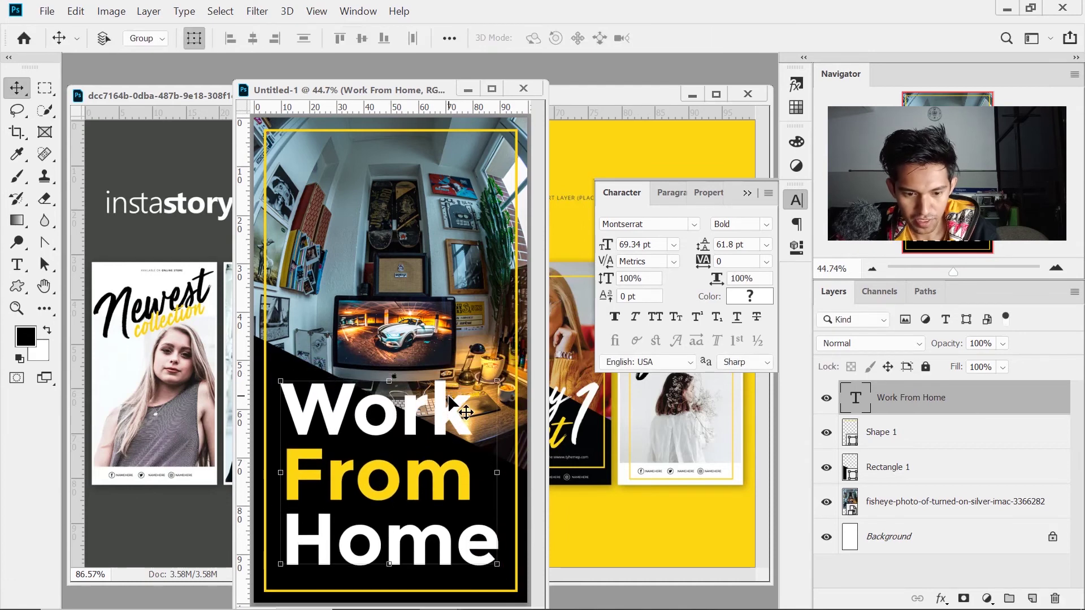
{"action": "key", "text": "shift+Down"}
{"action": "key", "text": "shift+Down"}
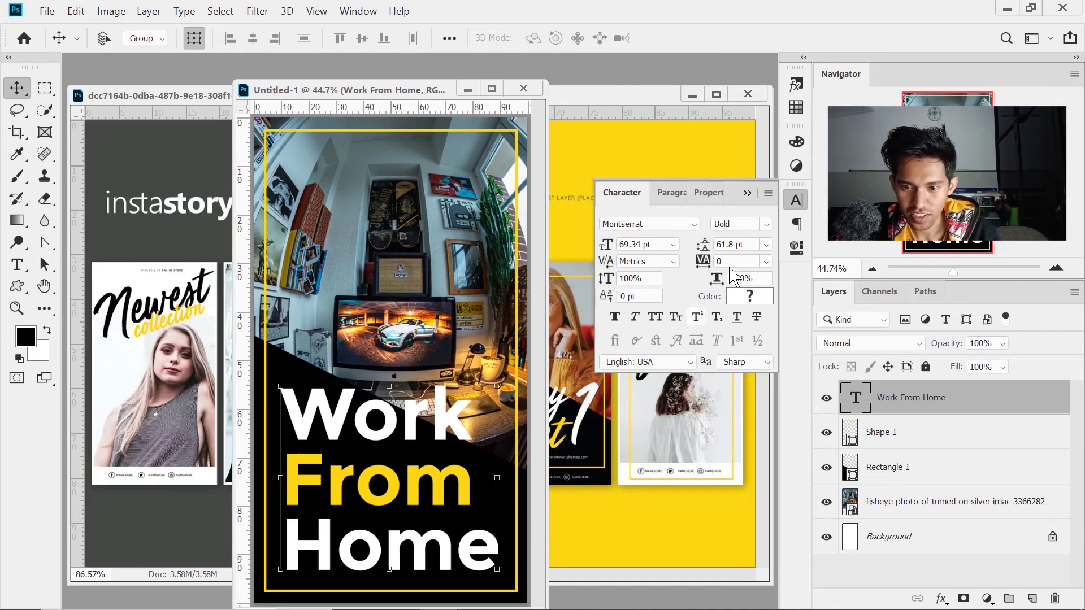
- Close the character settings and bring the reference template image to the front
{"action": "left_click", "coordinate": [747, 193]}
{"action": "left_click", "coordinate": [902, 570]}
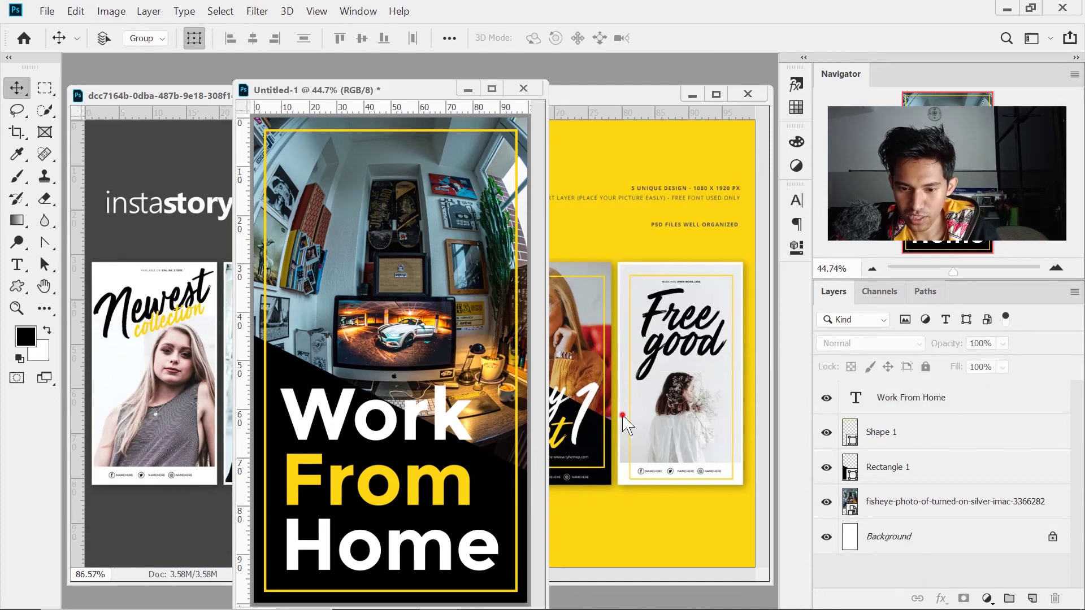
{"action": "left_click", "coordinate": [623, 418]}
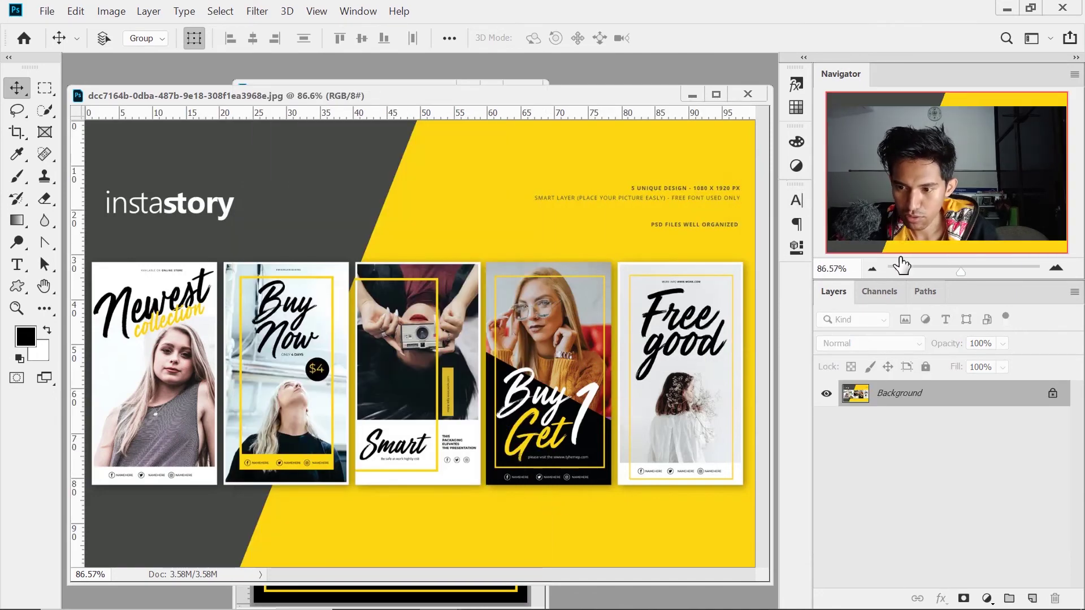
- Examine the website line and social media footer of the "Buy 1 Get" story in the reference image
{"action": "left_click", "coordinate": [1056, 268]}
{"action": "left_click", "coordinate": [1056, 268]}
{"action": "left_click", "coordinate": [1056, 267]}
{"action": "left_click", "coordinate": [1056, 268]}
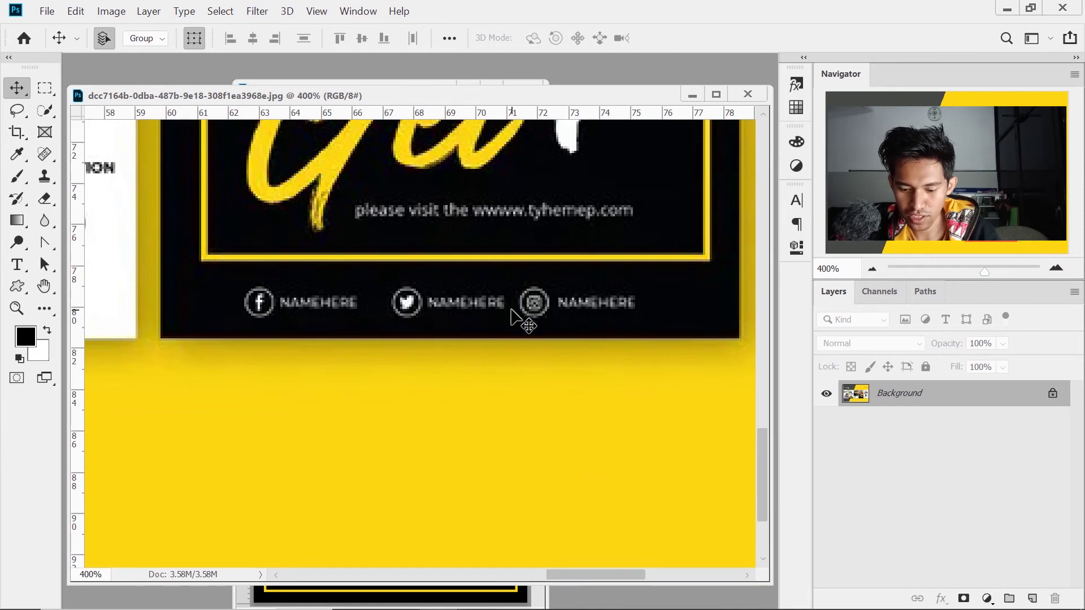
- Bring the "Work From Home" story document back to the front and move its window slightly higher over the reference image
{"action": "key", "text": "ctrl+0"}
{"action": "key", "text": "ctrl+Tab"}
{"action": "left_click_drag", "start_coordinate": [416, 92], "coordinate": [439, 78]}
{"action": "key", "text": "ctrl+0"}
{"action": "key", "text": "ctrl+minus"}
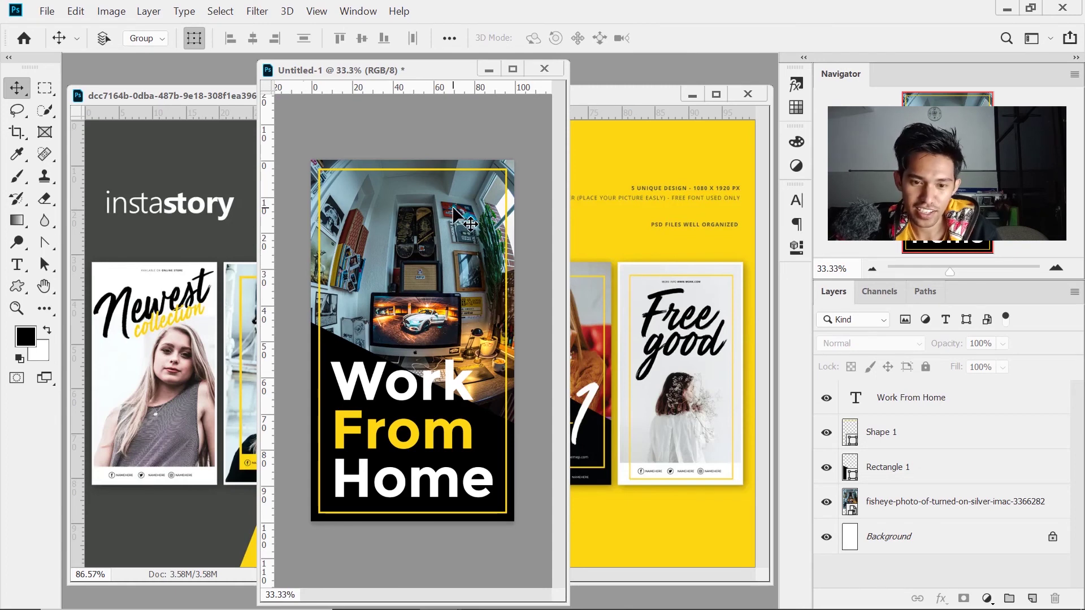
{"action": "scroll", "coordinate": [452, 206], "scroll_direction": "up", "scroll_amount": 2}
{"action": "scroll", "coordinate": [452, 205], "scroll_direction": "down", "scroll_amount": 2}
{"action": "left_click_drag", "start_coordinate": [420, 61], "coordinate": [429, 114]}
{"action": "scroll", "coordinate": [430, 114], "scroll_direction": "up", "scroll_amount": 2}
{"action": "scroll", "coordinate": [430, 114], "scroll_direction": "down", "scroll_amount": 2}
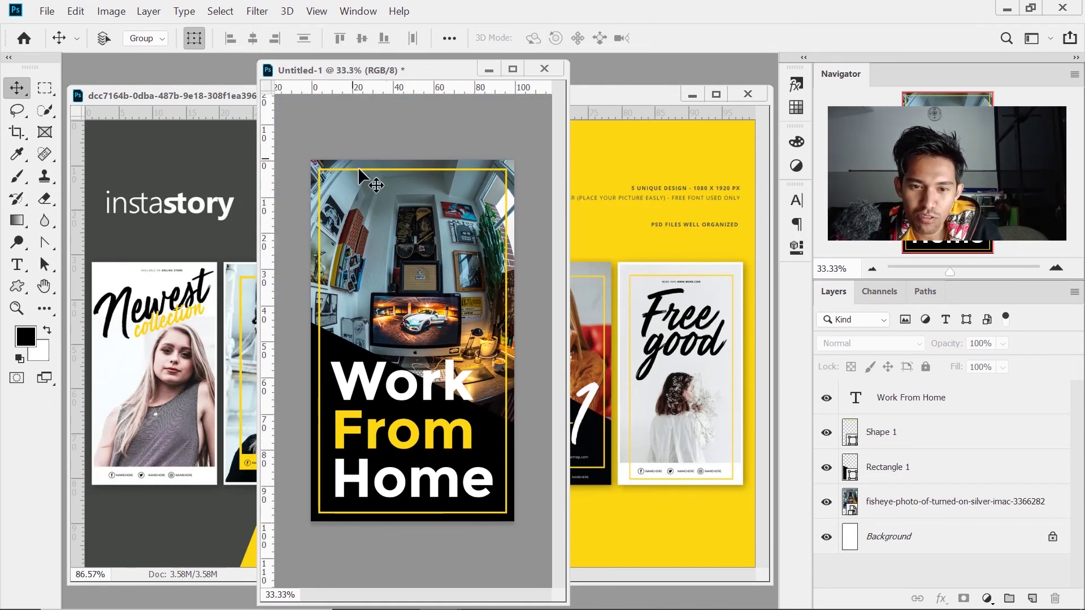
- Check the story document's pixel width and height in Image Size, leaving the dialog without changing anything
{"action": "right_click", "coordinate": [398, 68]}
{"action": "left_click", "coordinate": [423, 92]}
{"action": "left_click", "coordinate": [673, 192]}
{"action": "double_click", "coordinate": [653, 190]}
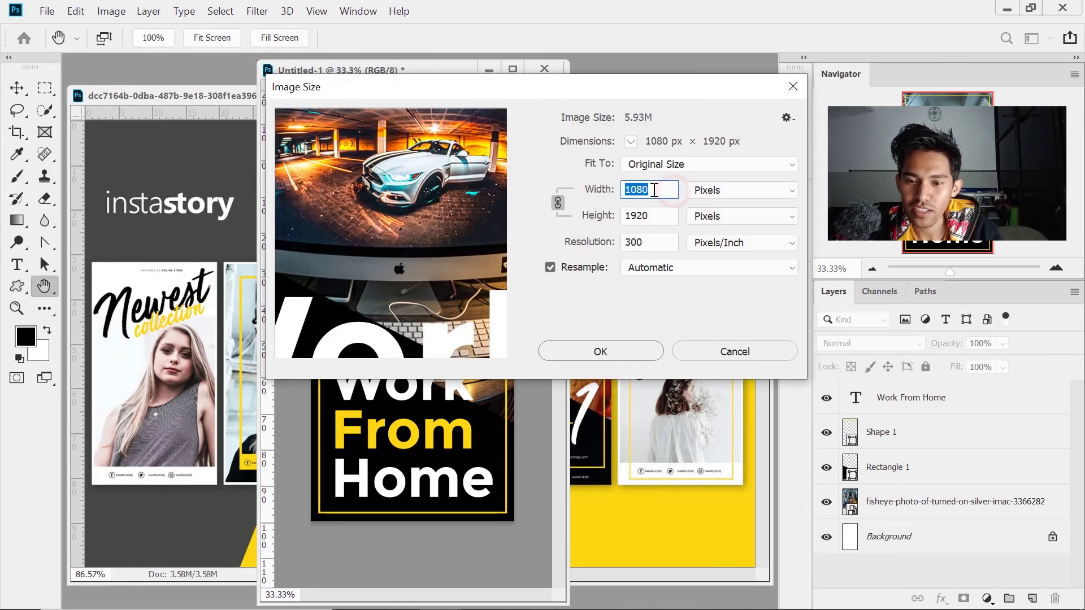
{"action": "left_click", "coordinate": [660, 217]}
{"action": "double_click", "coordinate": [660, 217]}
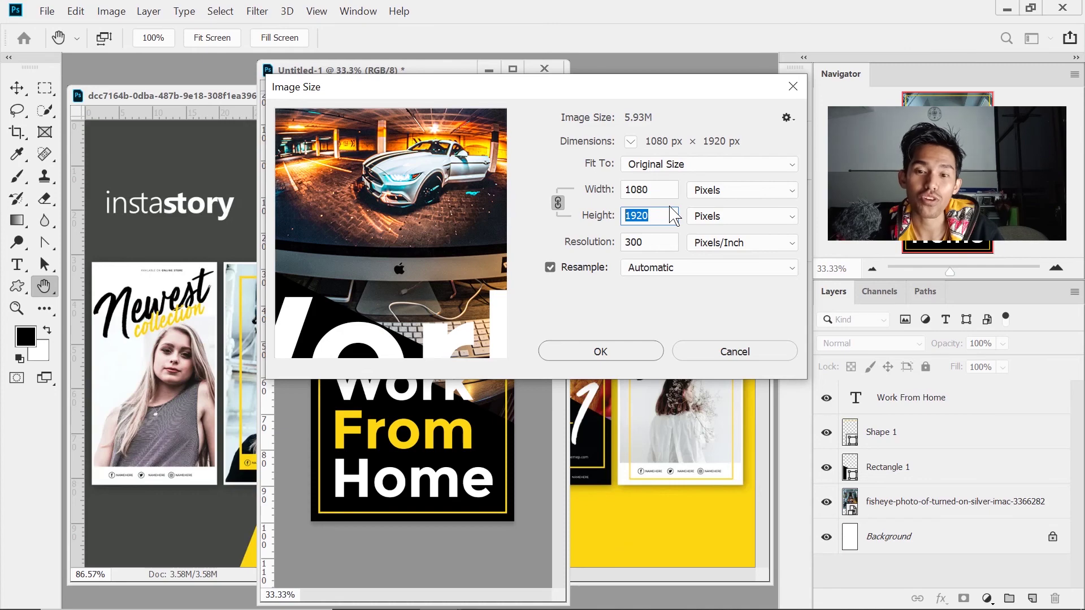
{"action": "left_click", "coordinate": [705, 351]}
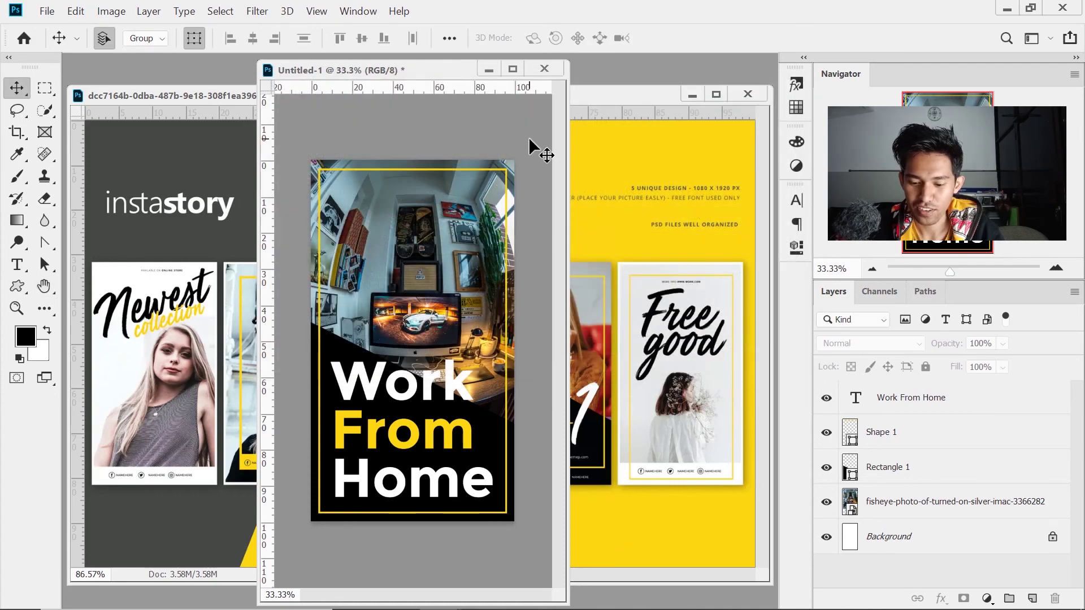
{"action": "key", "text": "ctrl+0"}
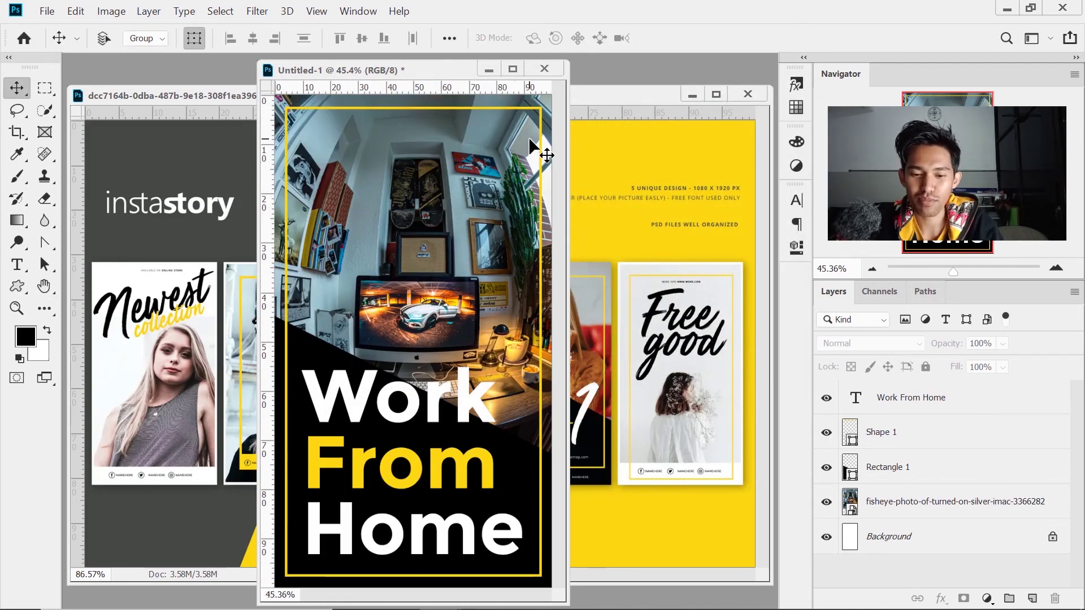